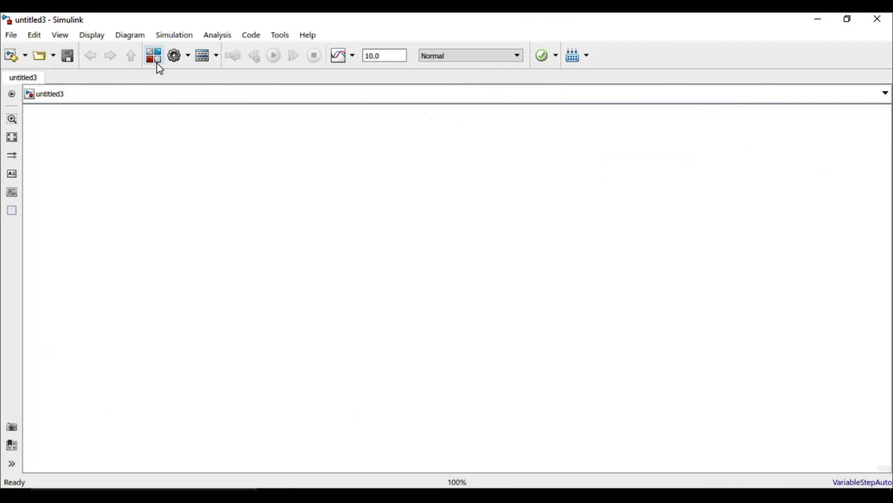
Add a Linear Transformer block from the Simscape Power Systems Specialized Technology fundamental elements library to the model
left_click(493, 312)
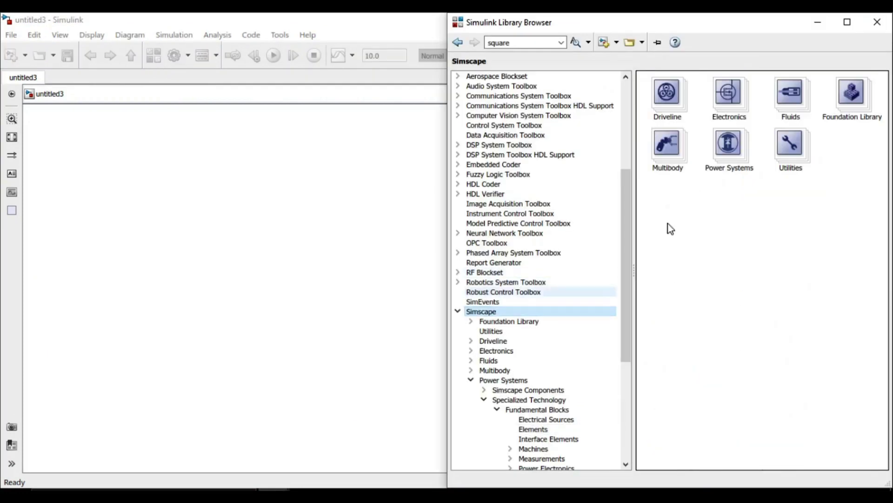
double_click(729, 144)
double_click(742, 113)
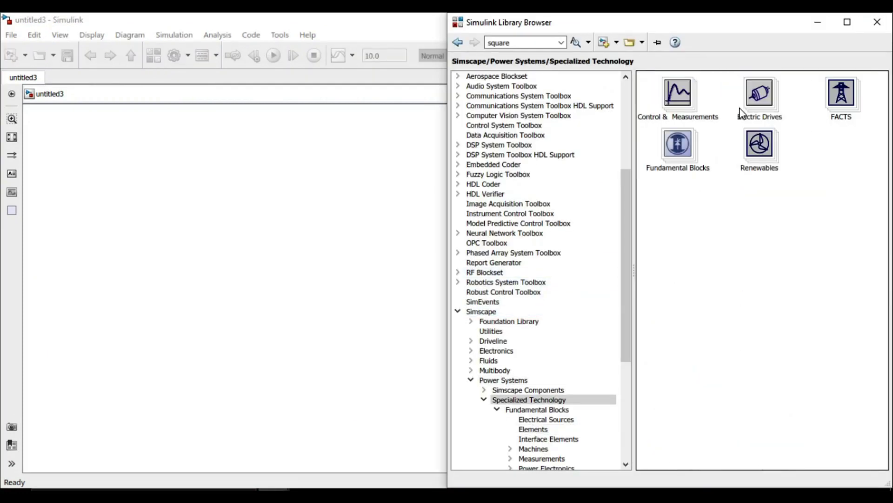
double_click(691, 150)
double_click(735, 107)
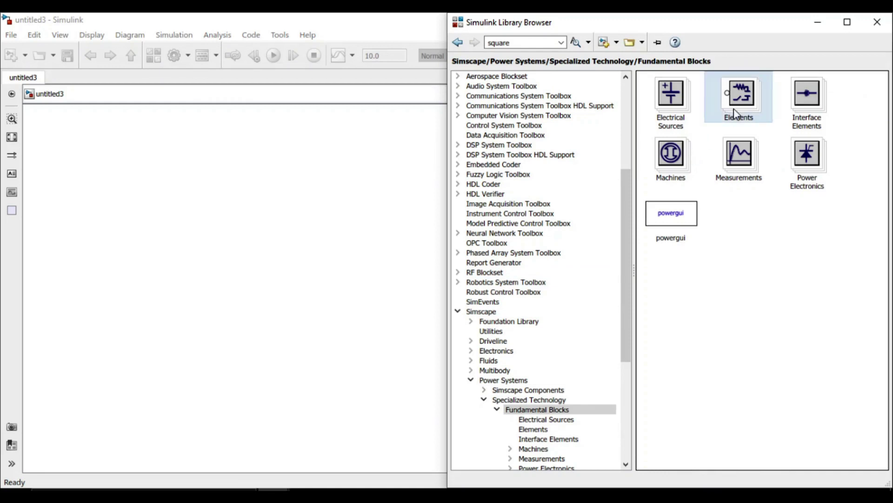
left_click_drag(774, 174, 249, 285)
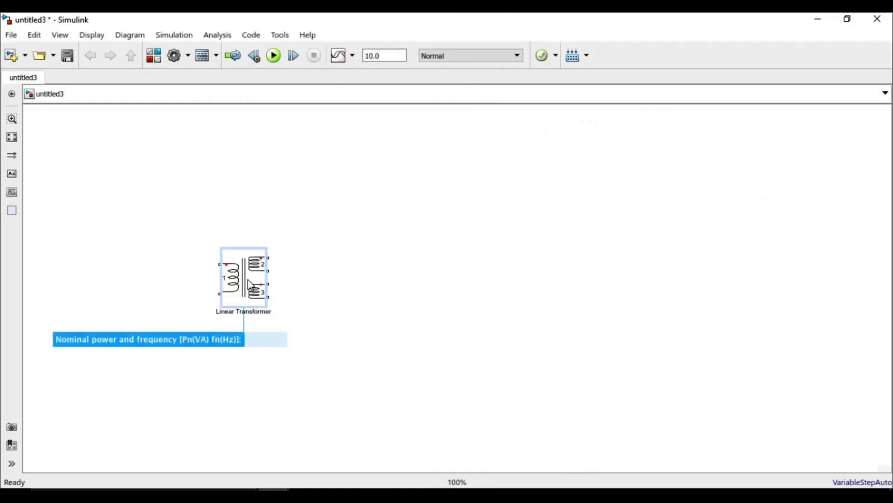
Turn off the three windings option of the Linear Transformer and apply the change
double_click(250, 285)
left_click(293, 339)
left_click(518, 443)
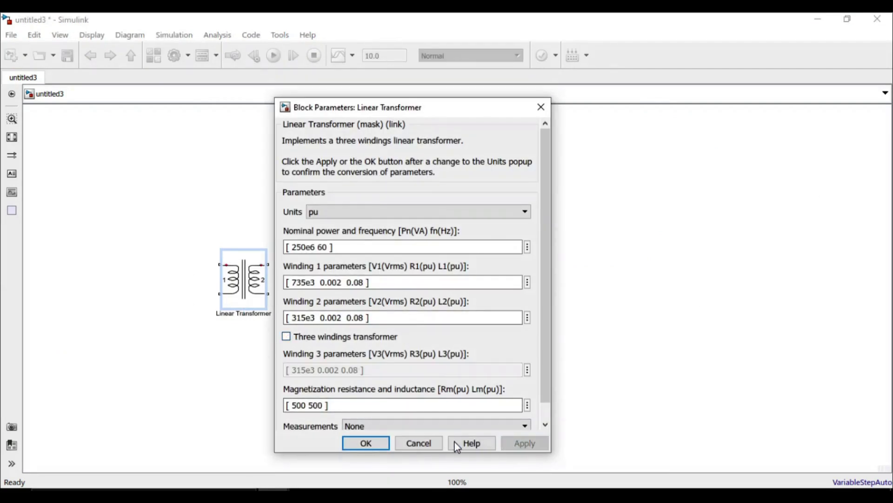
left_click(366, 443)
Switch the Linear Transformer's units to SI and set its nominal power to 20000 VA
double_click(247, 296)
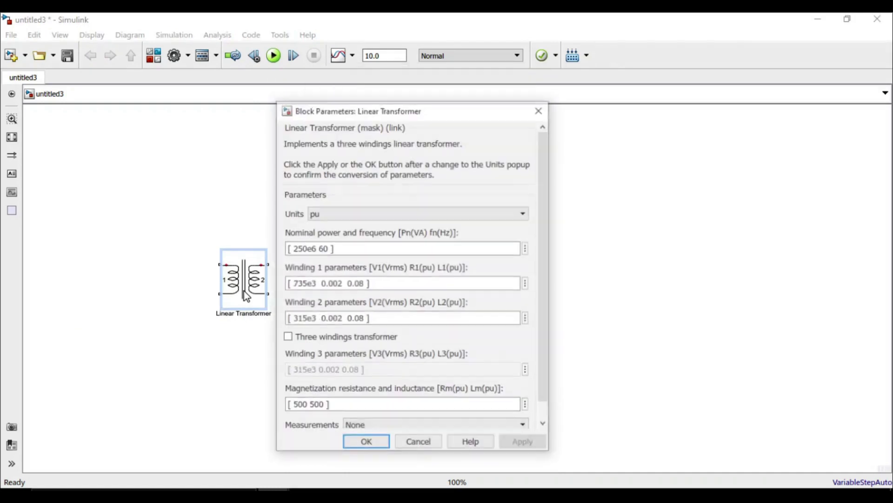
left_click(418, 213)
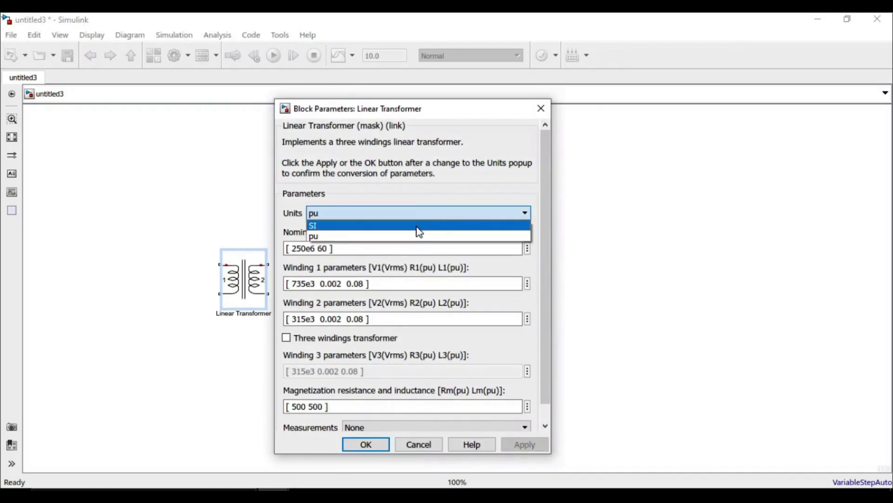
left_click(420, 226)
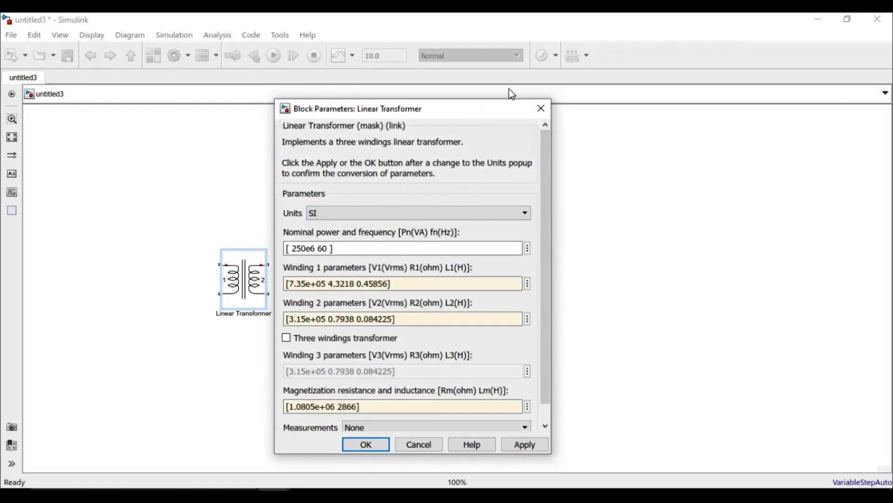
left_click_drag(497, 115, 615, 56)
left_click(435, 191)
key("ctrl+a")
double_click(435, 190)
key("BackSpace")
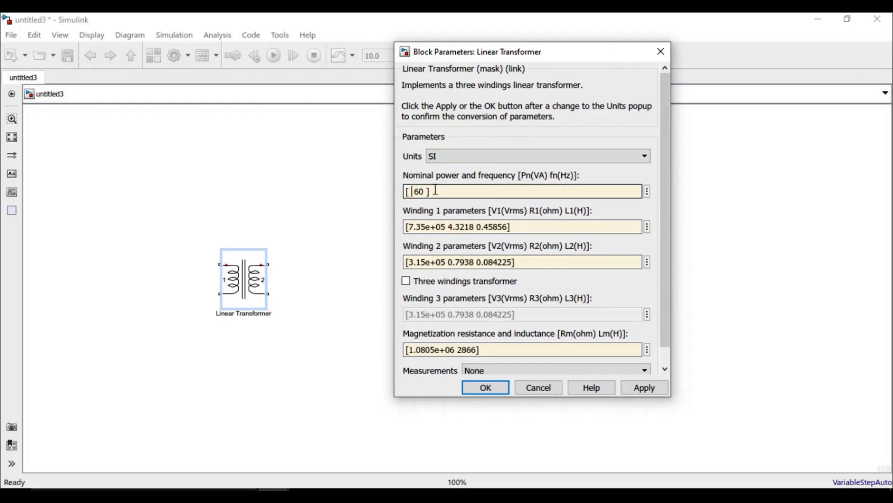
type("20000")
Set the transformer's winding 1 parameters to [2500 3.5 20e-3]
triple_click(439, 227)
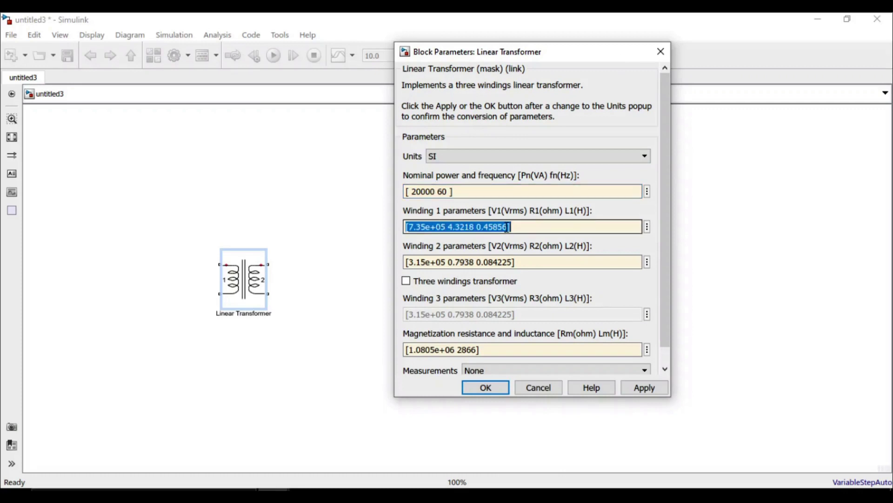
left_click(507, 227)
left_click_drag(508, 227, 411, 225)
type("25")
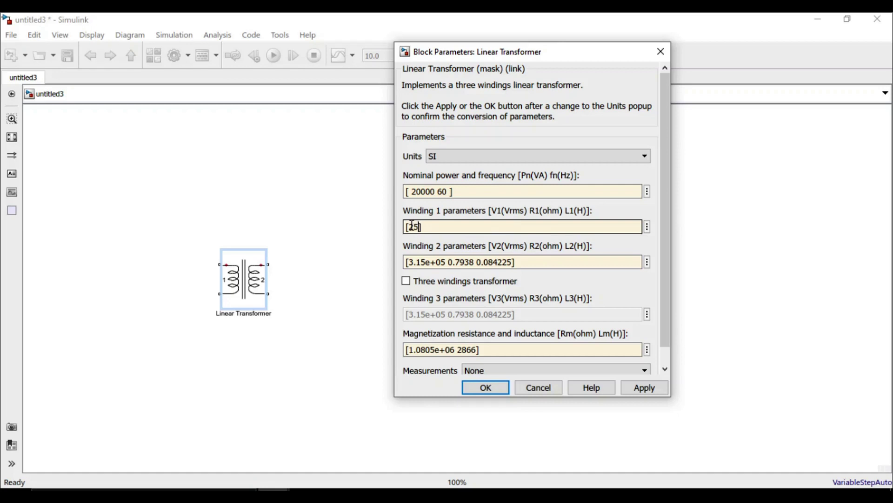
type("00 3.5 20e-3")
Set the transformer's winding 2 parameters to [250 0.03 0.2e-3]
left_click(427, 260)
key("ctrl+a")
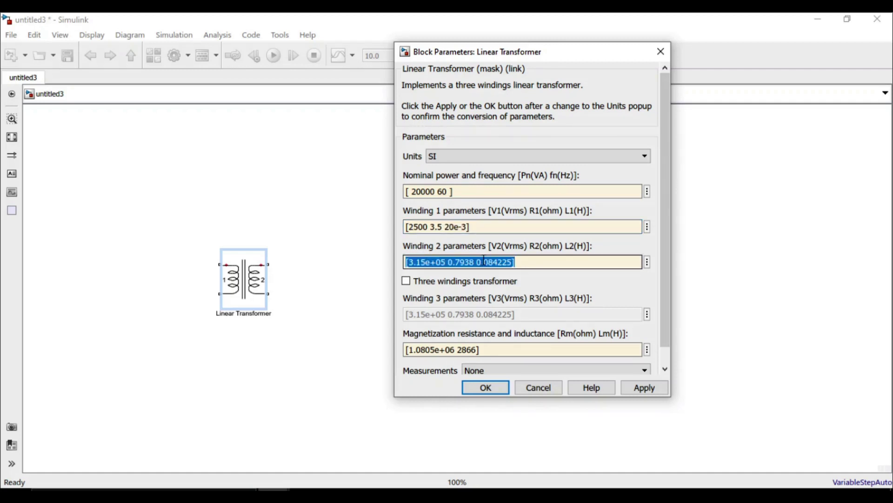
left_click(512, 262)
left_click_drag(512, 262, 411, 258)
type("25")
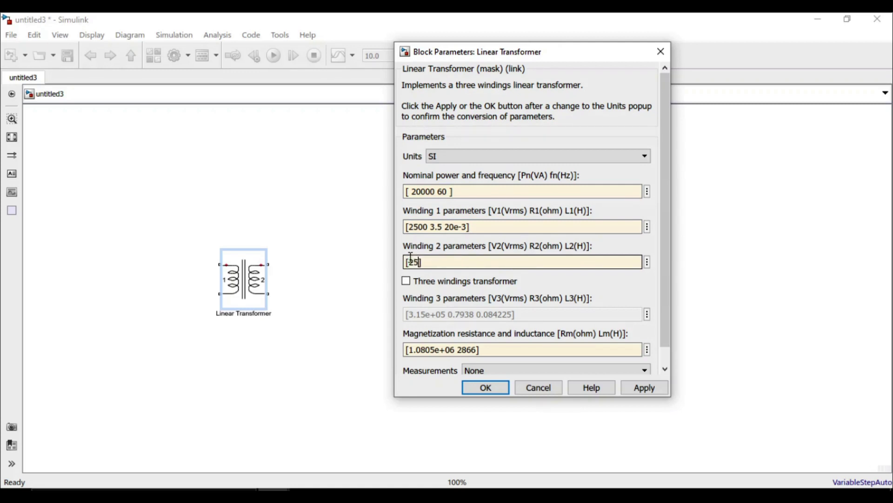
type("0 0.03 0.2e-3")
Set the transformer's magnetization resistance and inductance to [1000 1]
triple_click(461, 350)
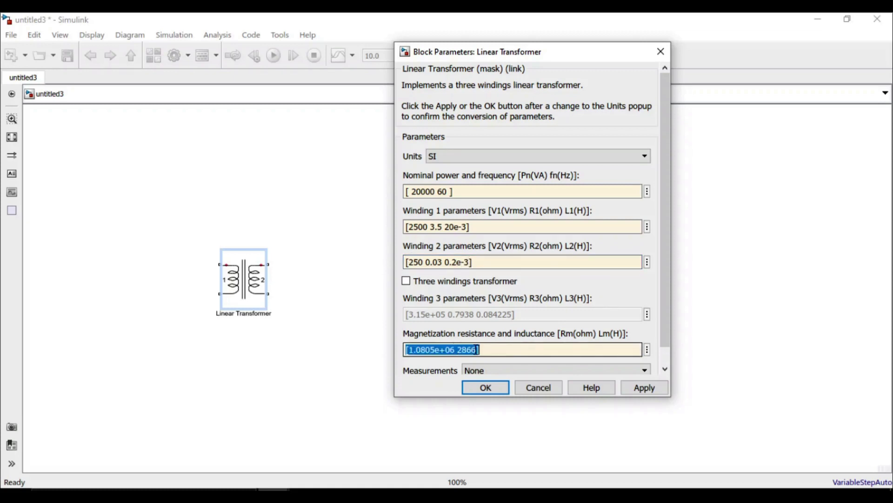
left_click(477, 350)
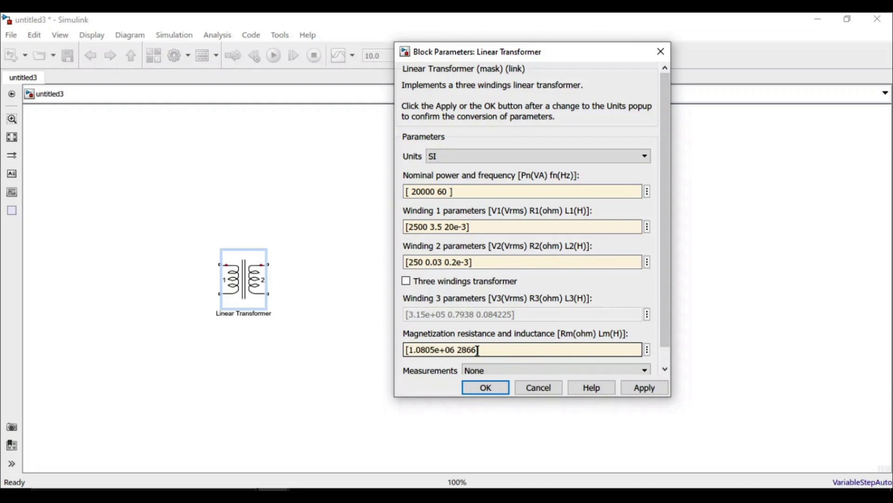
key("BackSpace")
key("BackSpace")
key("BackSpace")
key("BackSpace")
key("BackSpace")
key("BackSpace")
key("BackSpace")
key("BackSpace")
key("BackSpace")
key("BackSpace")
key("BackSpace")
key("BackSpace")
key("BackSpace")
key("BackSpace")
type("1000 1")
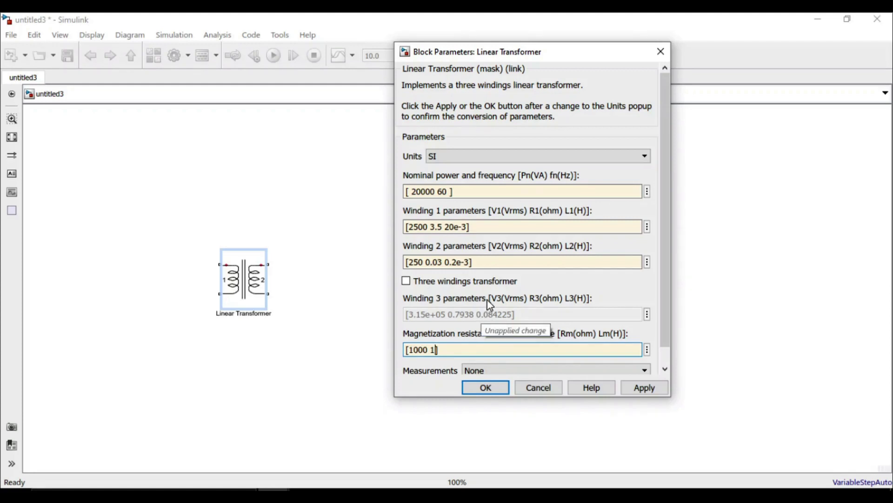
Check the winding 1 values, then apply the transformer's parameter changes and close its settings
left_click(476, 231)
key("ctrl+a")
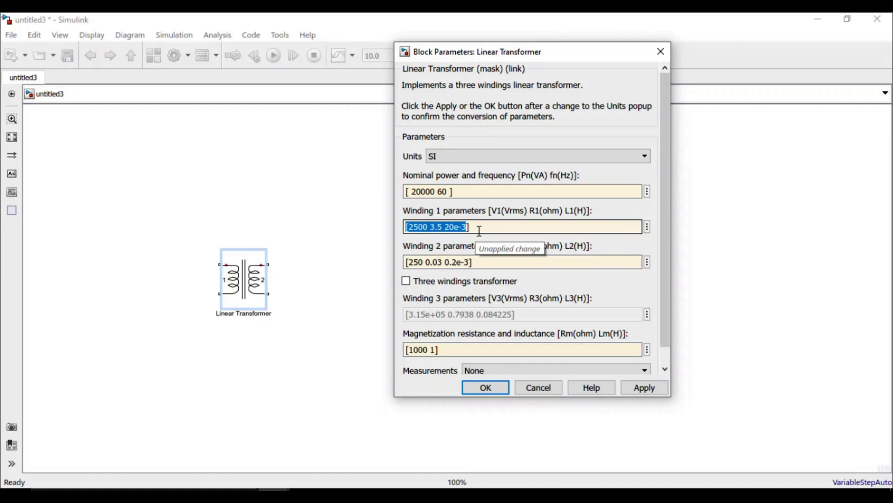
left_click(482, 229)
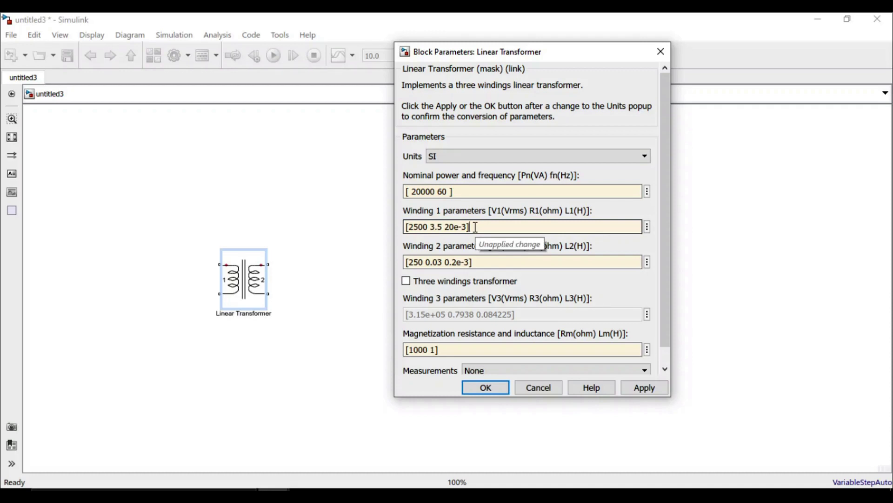
left_click(650, 391)
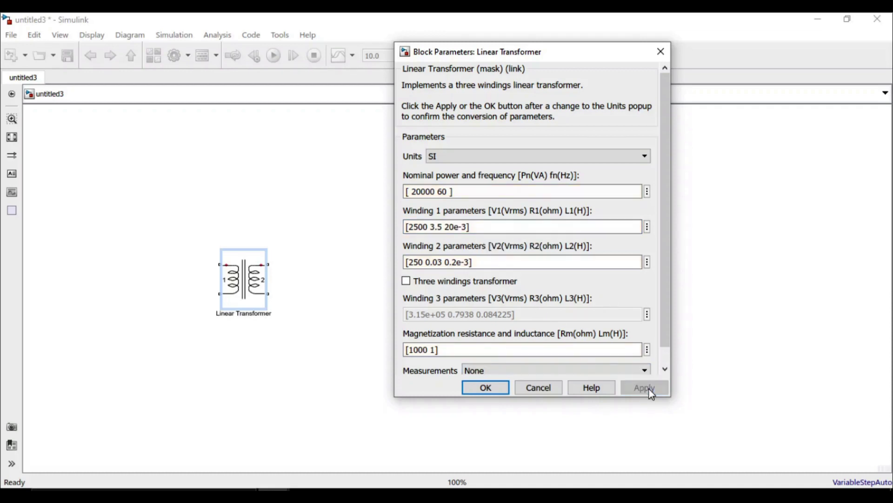
left_click(486, 387)
left_click(335, 301)
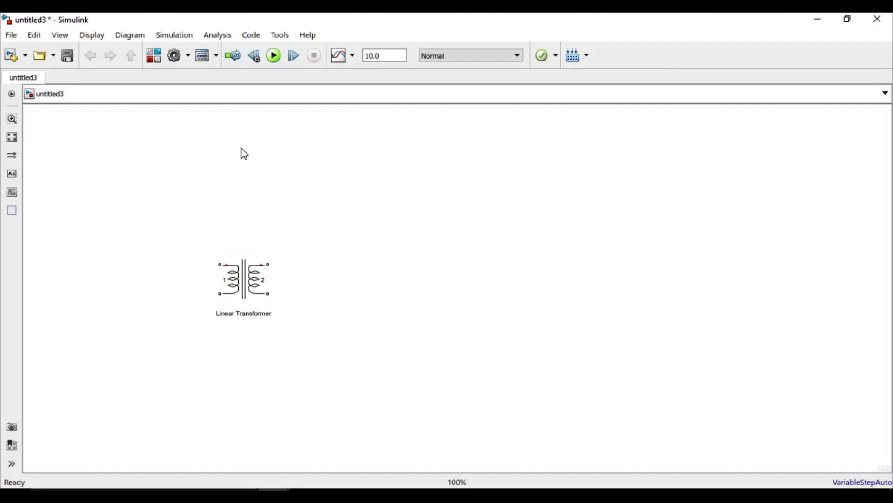
Add an AC Voltage Source from the electrical sources library and wire it across the transformer's primary winding
left_click(158, 58)
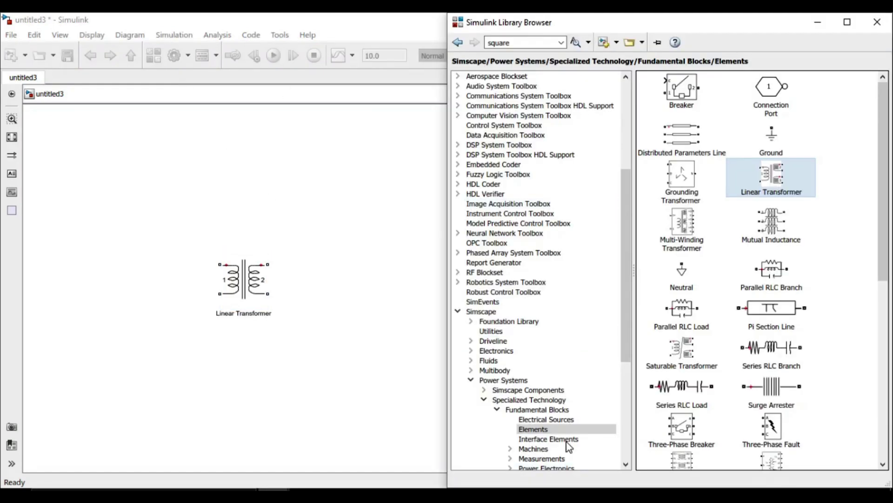
left_click(562, 421)
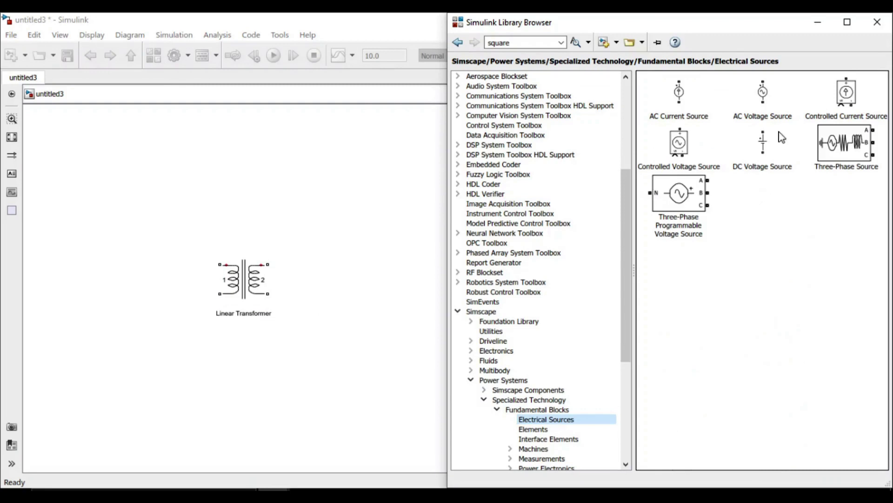
left_click_drag(765, 98, 218, 263)
left_click_drag(126, 292, 225, 295)
Short the transformer's secondary terminals together and enlarge the transformer block, aligning the voltage source with it
left_click_drag(269, 265, 269, 292)
left_click(266, 253)
left_click(264, 270)
left_click_drag(275, 249, 362, 226)
left_click(132, 275)
left_click_drag(129, 280, 129, 274)
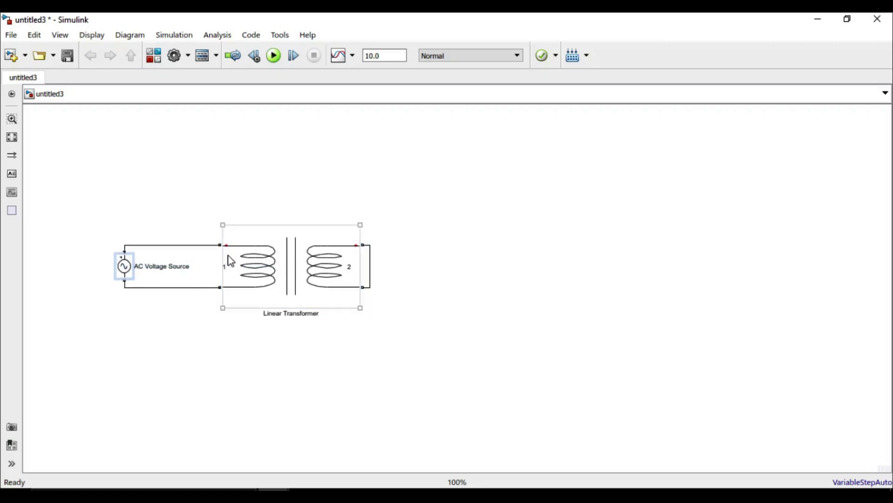
Review the Linear Transformer's power, winding and magnetization parameters
double_click(288, 269)
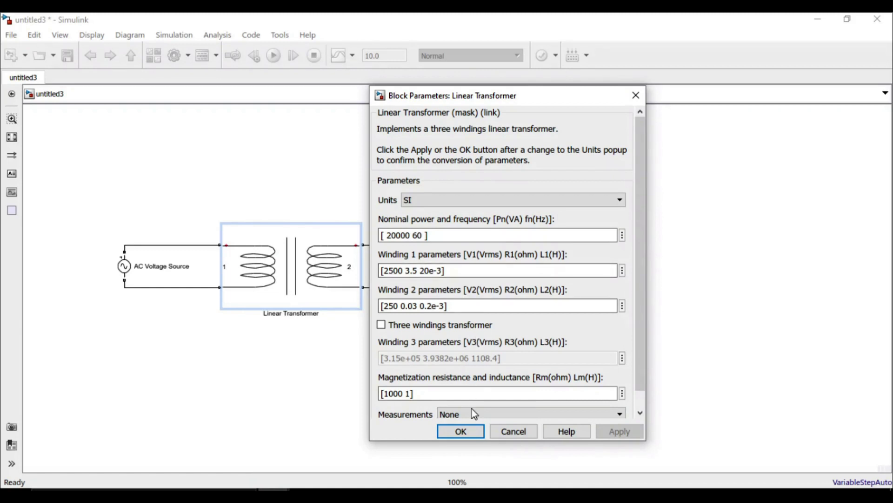
left_click(461, 432)
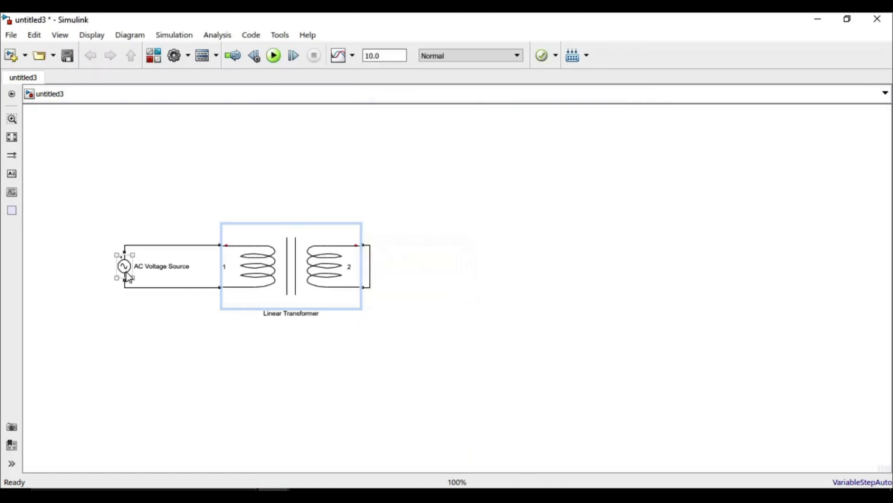
left_click(179, 216)
left_click(236, 250)
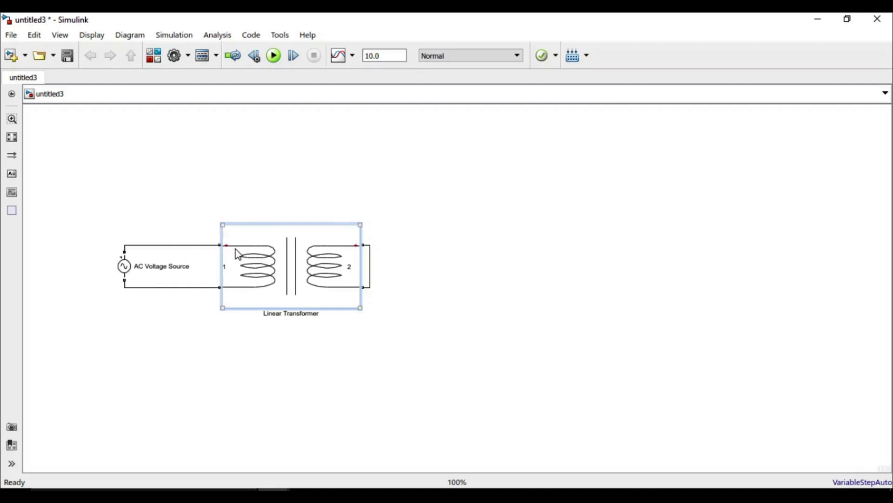
Add a Current Measurement block and wire it in series between the voltage source and the transformer's primary
left_click(183, 216)
type("curr")
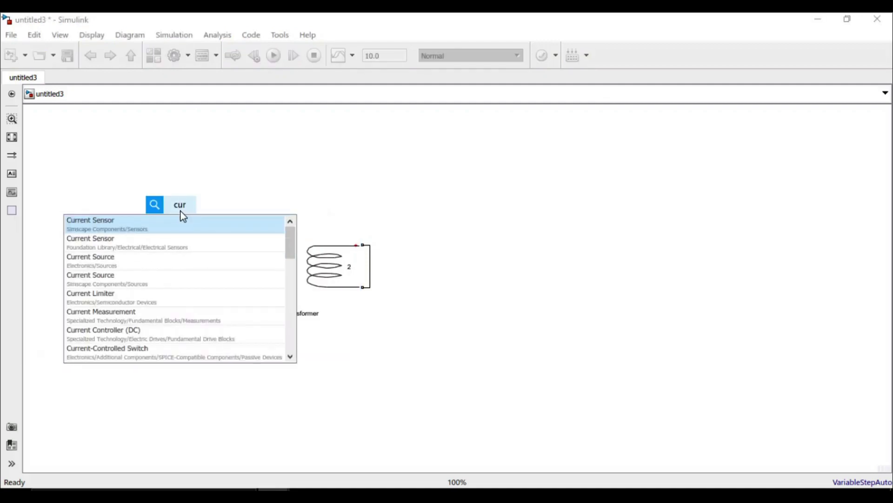
left_click(139, 312)
left_click_drag(178, 210, 171, 250)
left_click(155, 244)
key("Delete")
mouse_move(124, 252)
left_mouse_down()
mouse_move(219, 244)
mouse_move(174, 246)
left_mouse_up()
Add a Display block above the transformer and connect it to the Current Measurement output
double_click(280, 191)
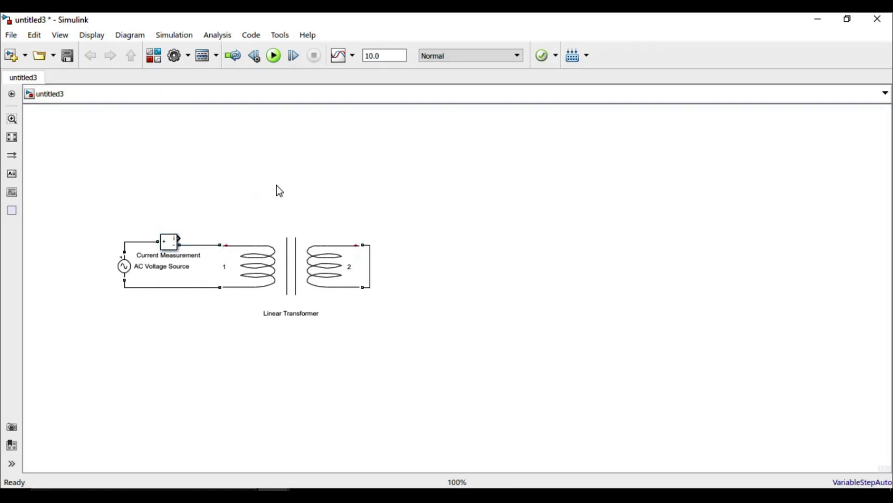
type("disp")
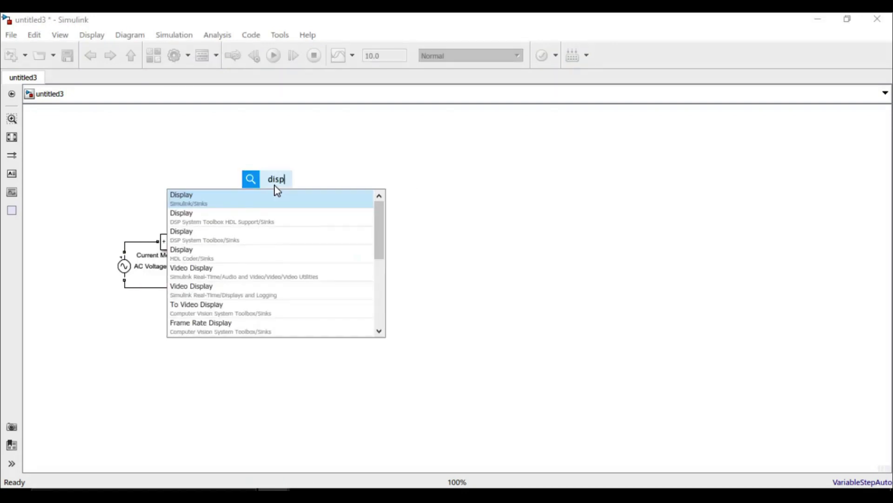
left_click(237, 196)
left_click_drag(277, 183, 180, 234)
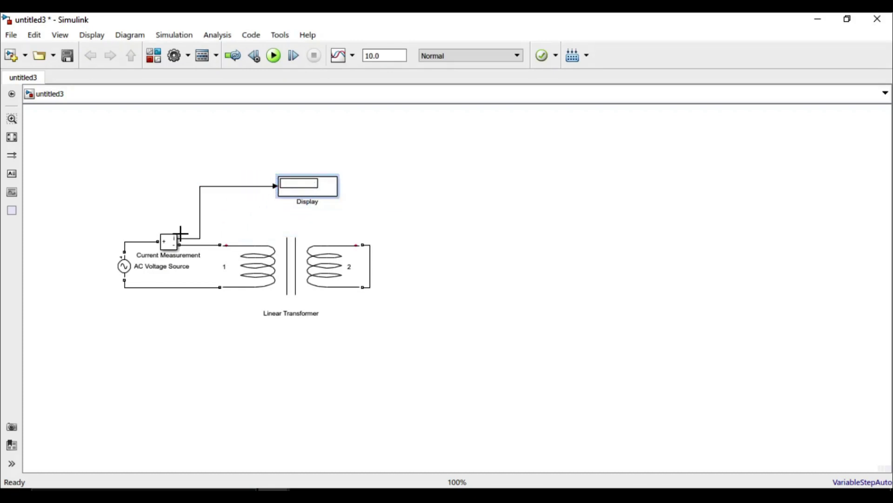
Insert the Specialized Technology RMS block into the signal line between the Current Measurement and the Display
double_click(246, 225)
type("rms")
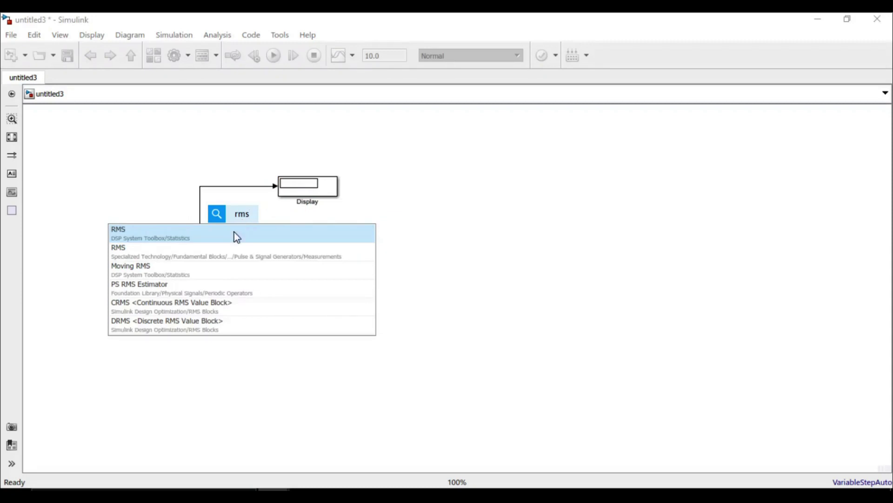
left_click(229, 254)
left_click_drag(242, 222, 240, 192)
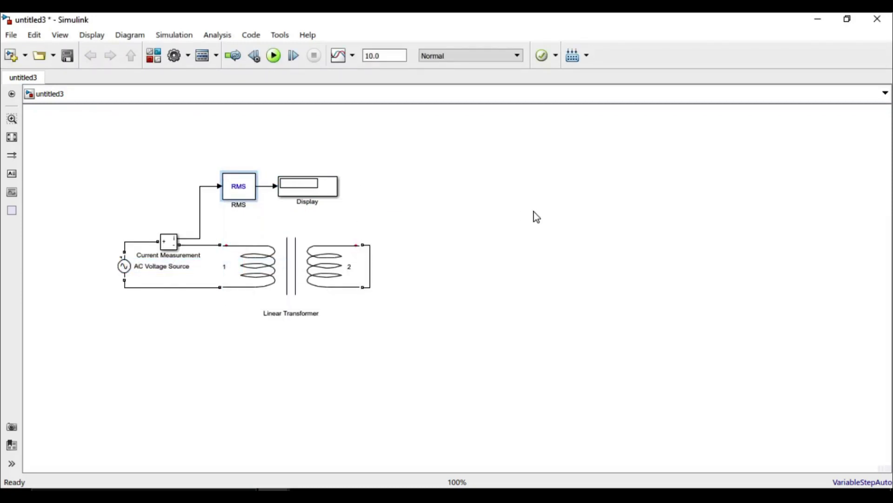
Set the AC Voltage Source's peak amplitude to 180 V and apply it
left_click(127, 273)
double_click(127, 273)
double_click(317, 239)
type("180")
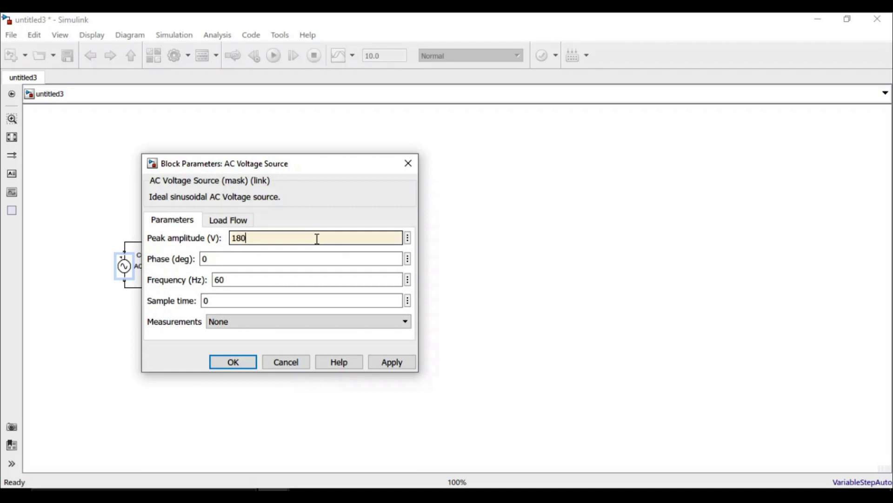
left_click(396, 365)
left_click(251, 367)
Add a powergui block in the empty area beside the transformer circuit
left_click(583, 193)
type("power")
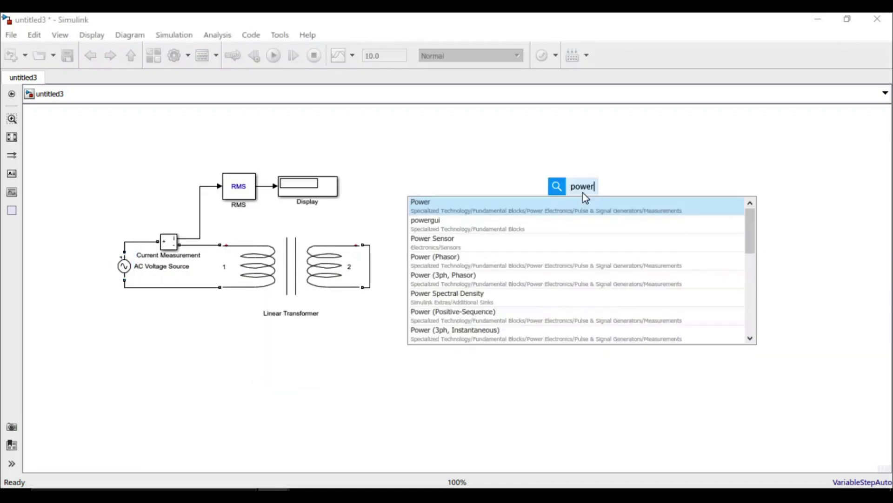
left_click(559, 228)
Set the simulation stop time to 1 and run the model
double_click(385, 56)
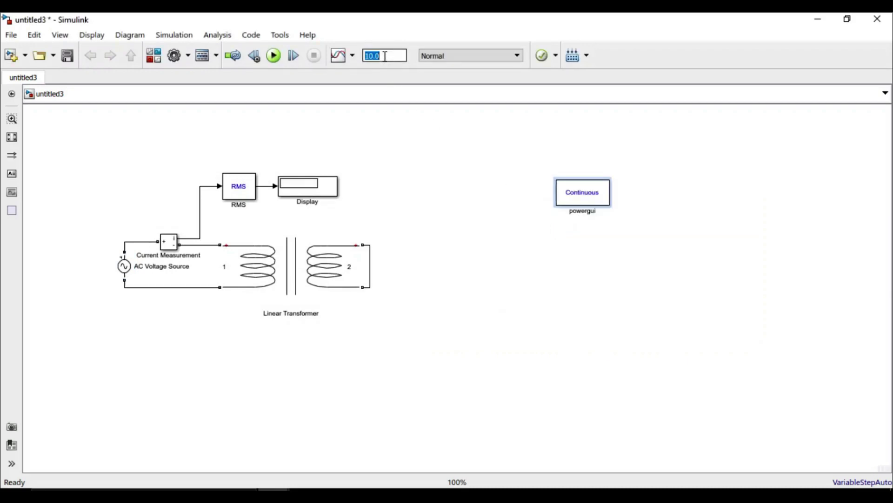
type("1")
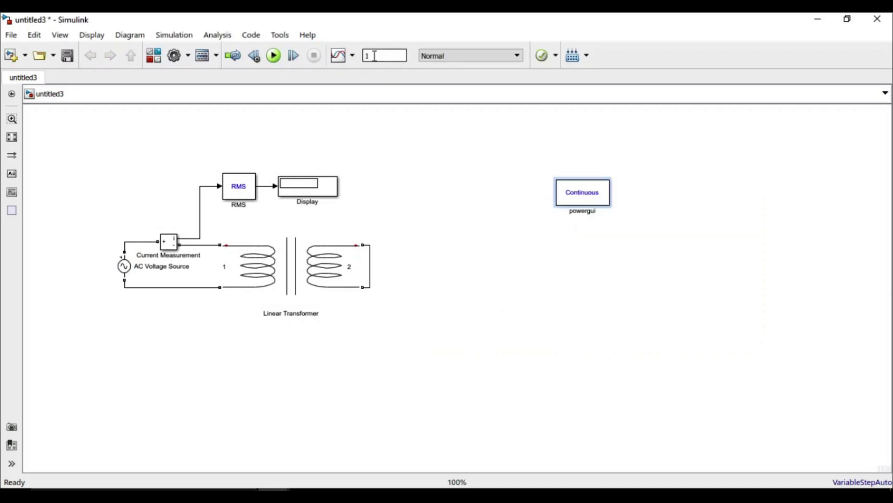
left_click(276, 57)
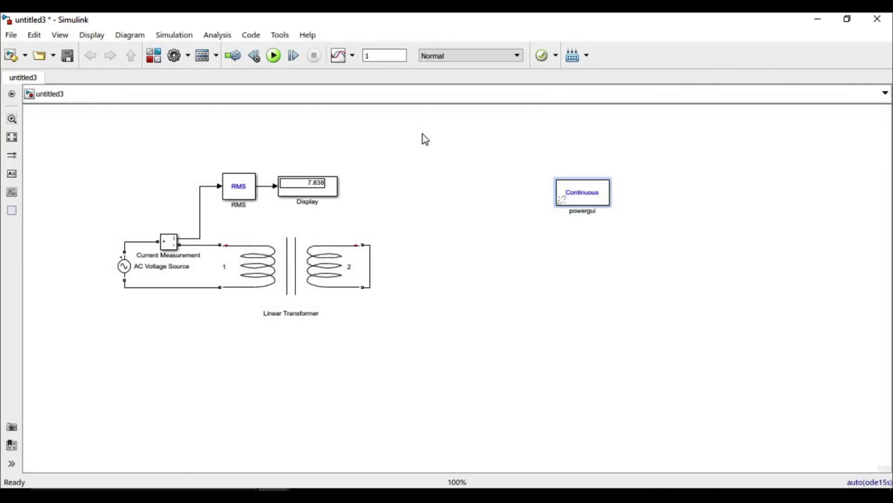
Set the AC Voltage Source's peak amplitude to 184 V and rerun the simulation
double_click(124, 266)
double_click(258, 239)
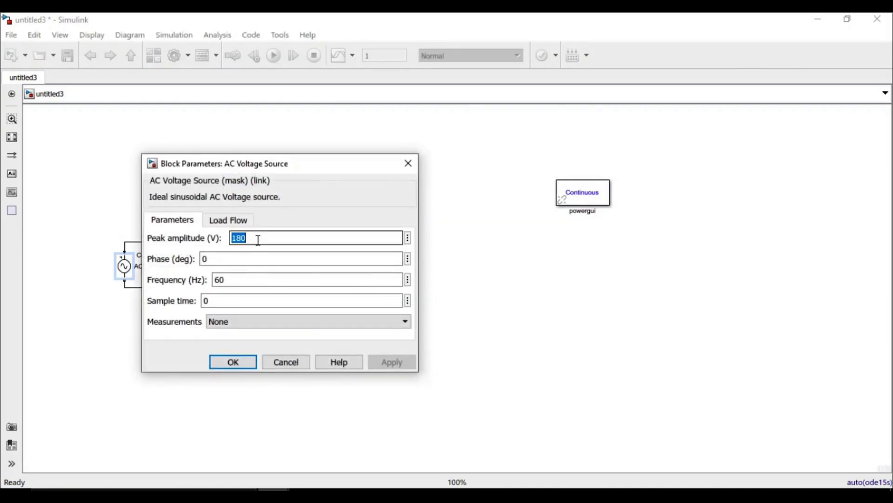
left_click(258, 239)
key("BackSpace")
type("4")
left_click(393, 362)
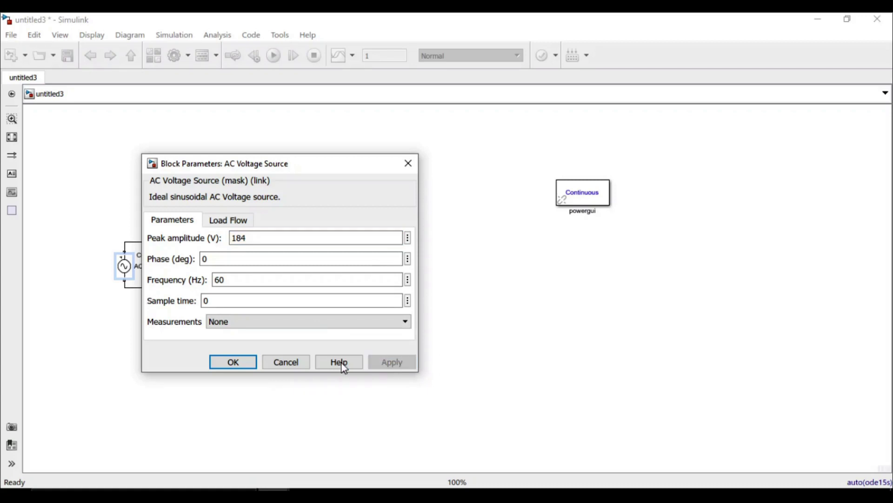
left_click(235, 365)
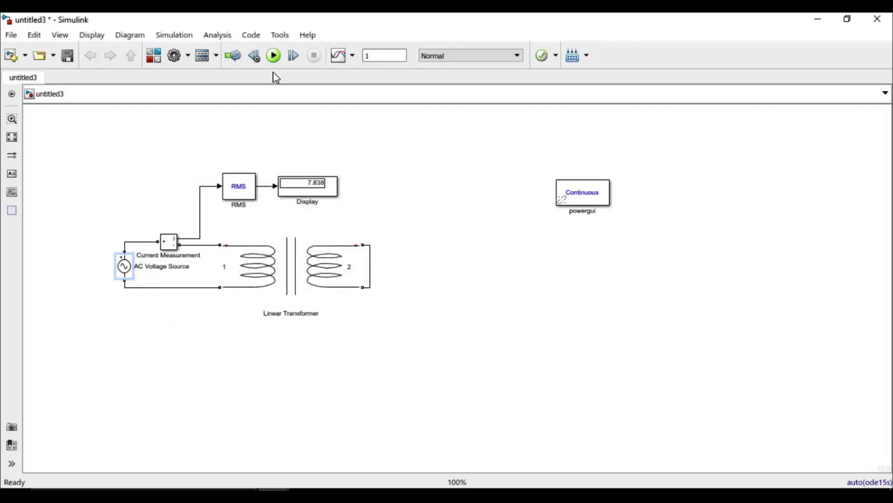
left_click(273, 56)
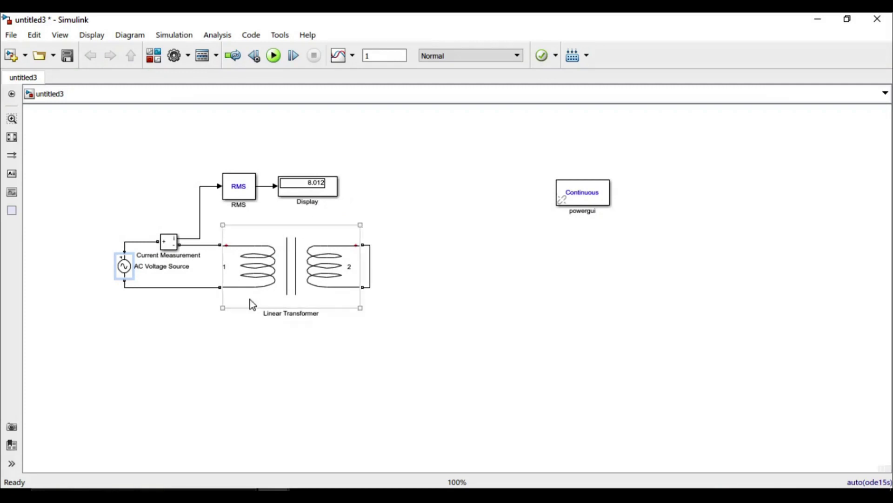
Add a Voltage Measurement block and a Specialized Technology Power block below the transformer circuit
left_click(174, 369)
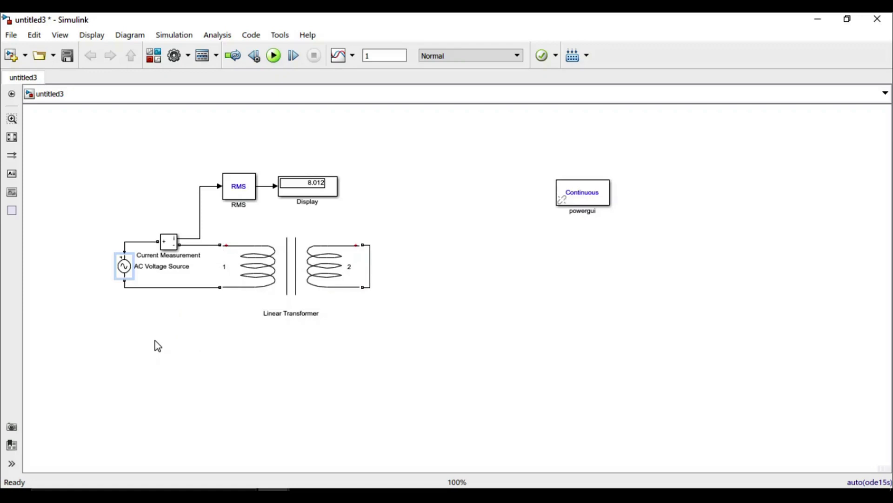
double_click(186, 343)
type("vol")
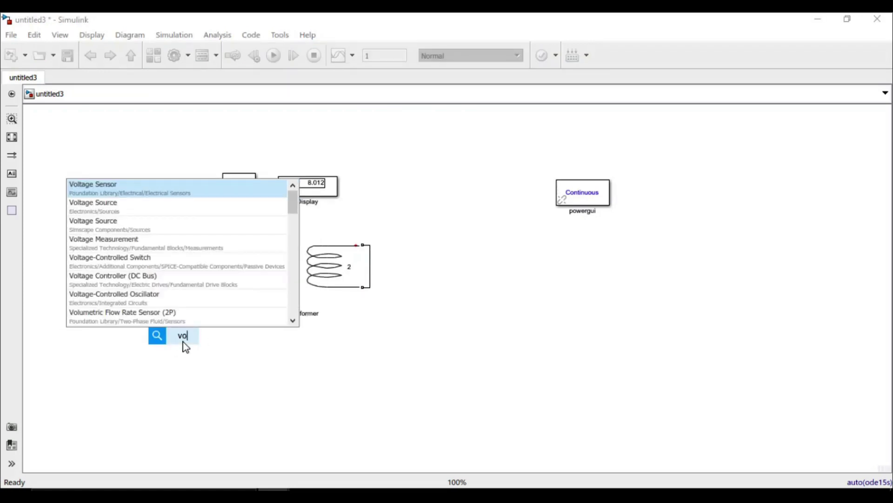
left_click(169, 248)
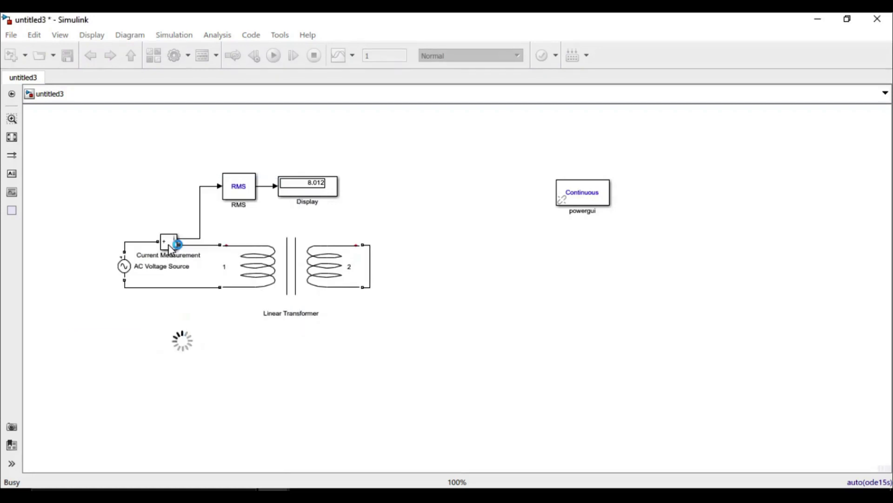
double_click(286, 381)
type("power")
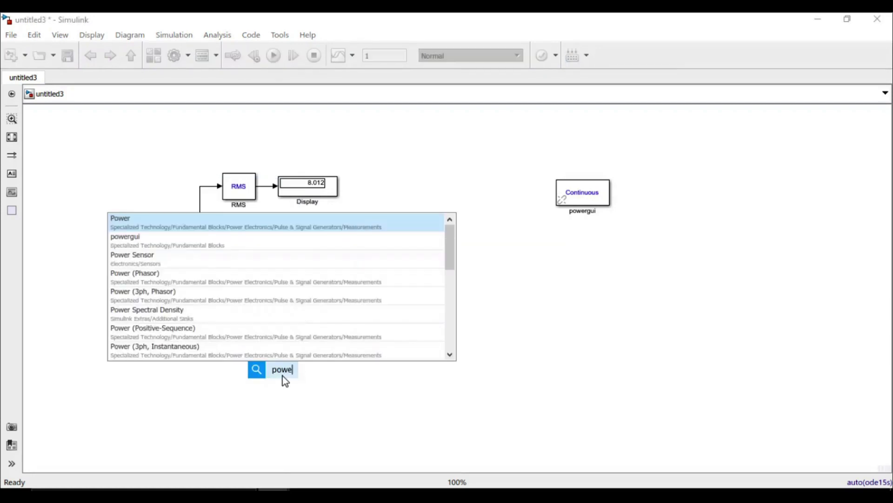
left_click(233, 224)
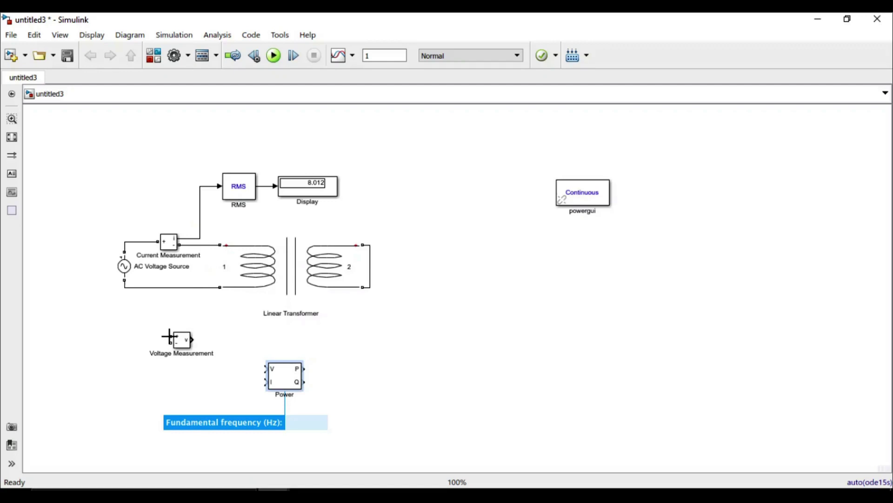
Wire the Voltage Measurement across the AC source and feed the voltage and current signals to the Power block's V and I inputs
left_click_drag(171, 336, 134, 242)
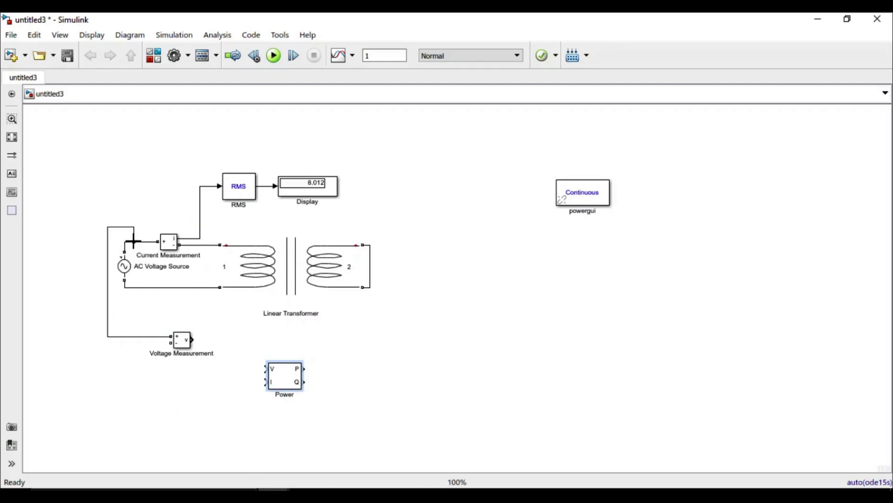
left_click_drag(169, 344, 138, 286)
left_click_drag(192, 340, 201, 223)
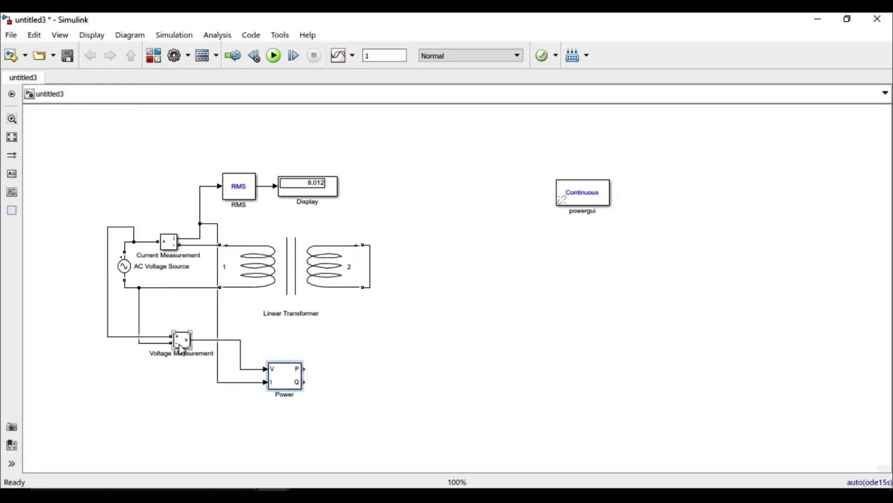
Add a Simulink Subsystem block in the empty area beside the transformer, below the powergui block
left_click(520, 286)
type("subs")
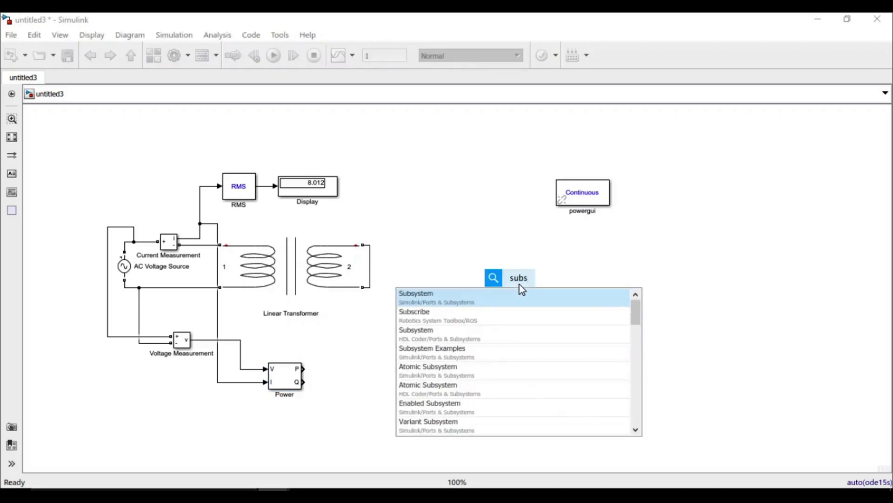
key("Return")
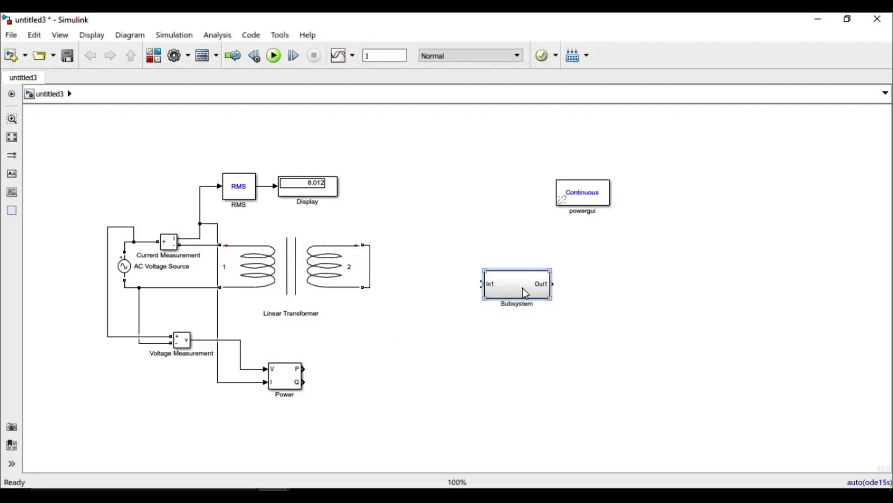
left_click_drag(525, 294, 535, 281)
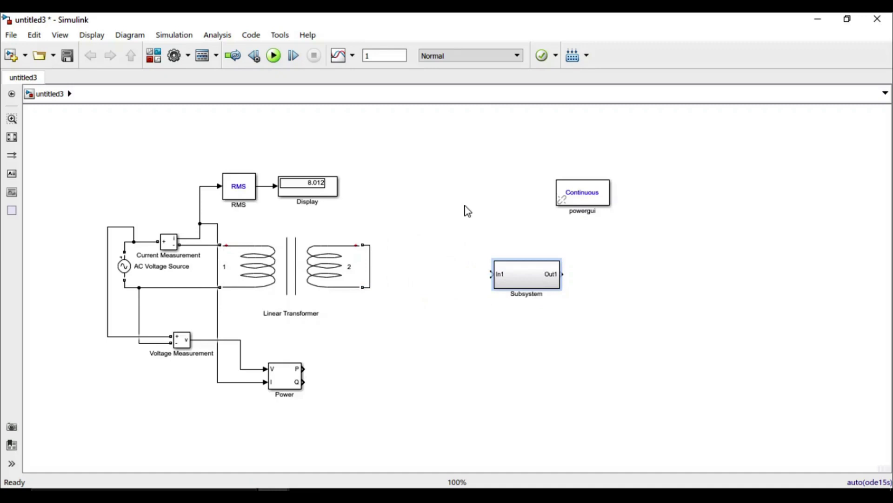
Inside the Subsystem, duplicate the connected input-output pair twice to make three pairs stacked vertically
left_click(520, 278)
double_click(519, 275)
left_click_drag(319, 163, 88, 186)
left_click_drag(259, 170, 269, 261)
left_click(104, 261)
Rename the Subsystem's three inports, in order, as P, I and V
left_click(108, 189)
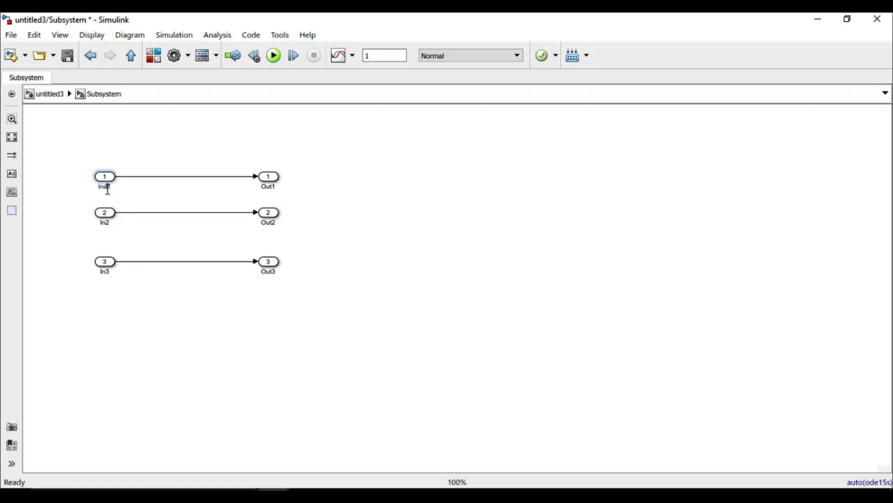
double_click(107, 188)
type("P")
left_click(106, 224)
double_click(106, 224)
type("I")
left_click(107, 272)
double_click(107, 273)
type("V")
In the top-level model, enlarge the Subsystem block and wire the Power block's P output, current signal and voltage signal to its P, I and V inputs
left_click(40, 96)
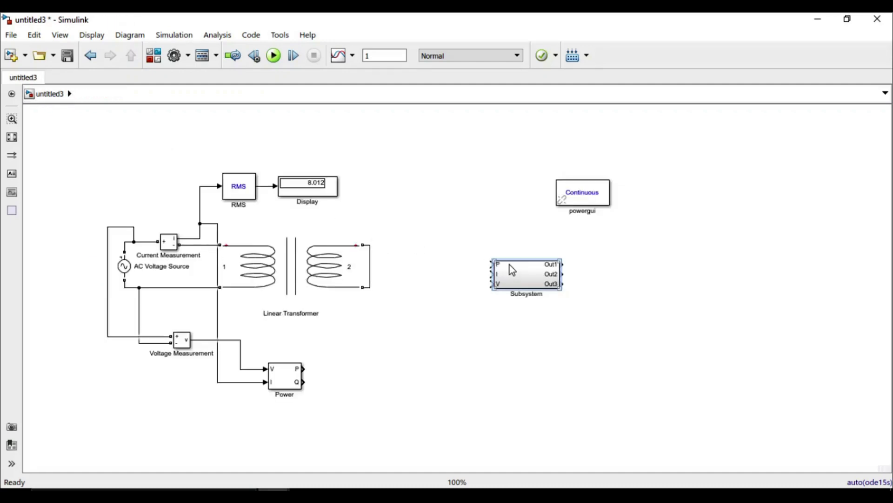
left_click_drag(493, 260, 495, 240)
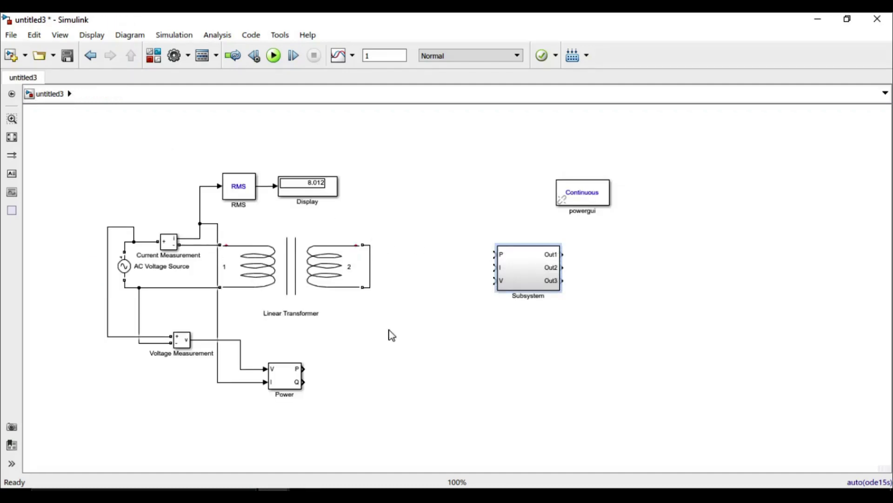
mouse_move(305, 370)
left_mouse_down()
mouse_move(477, 251)
mouse_move(494, 255)
left_mouse_up()
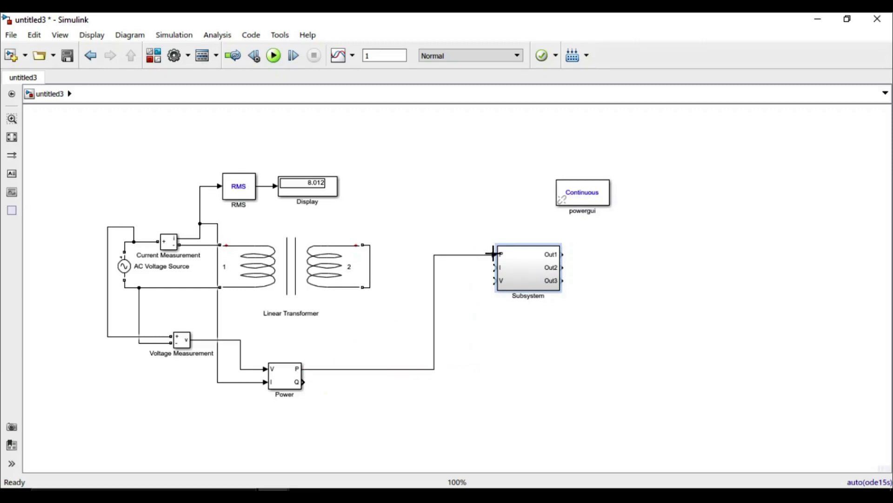
left_click_drag(494, 267, 201, 213)
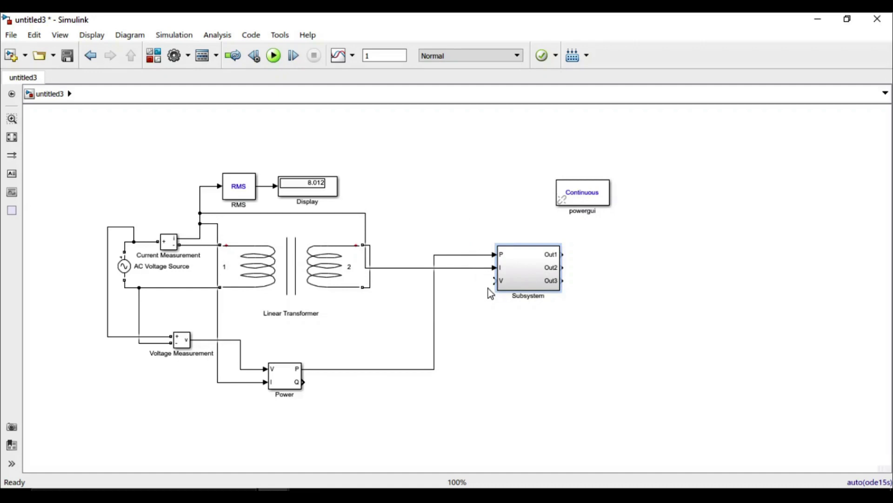
mouse_move(494, 280)
left_mouse_down()
mouse_move(226, 349)
mouse_move(240, 346)
left_mouse_up()
Inside the Subsystem, delete the Out2 and Out3 outports together with their signal lines
left_click(532, 281)
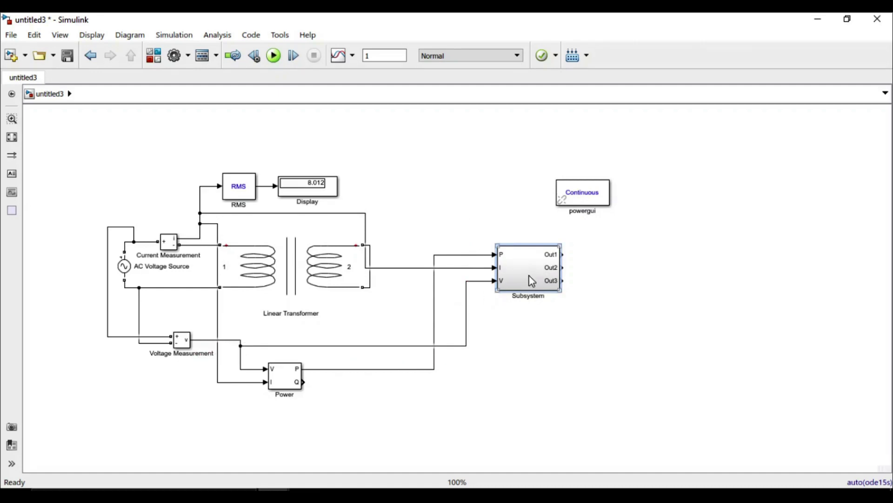
double_click(532, 281)
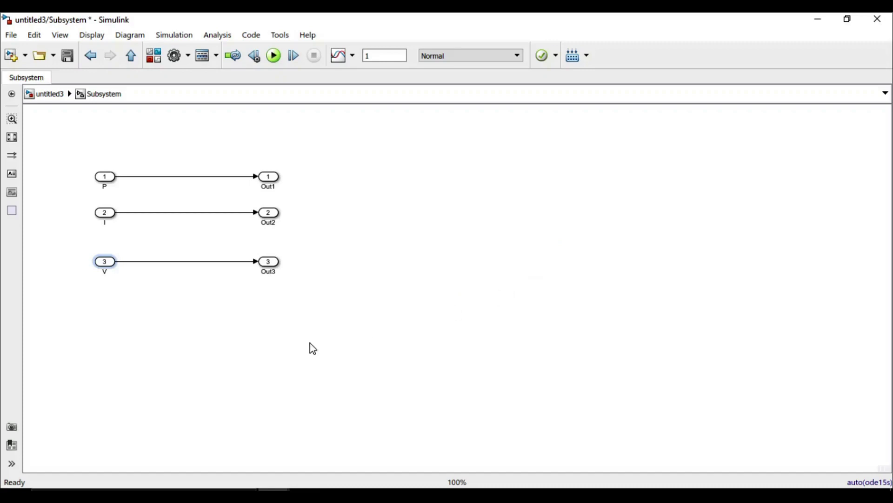
left_click_drag(329, 208, 211, 280)
key("Delete")
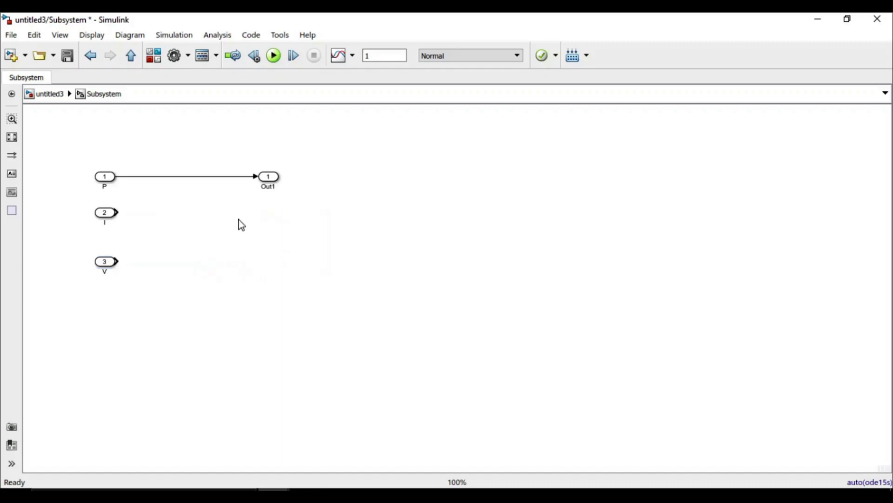
Move the Out1 outport farther from the inports, rename it Ohmic Losses, and return to the top-level model
left_click(274, 179)
left_click_drag(273, 181, 561, 182)
double_click(556, 186)
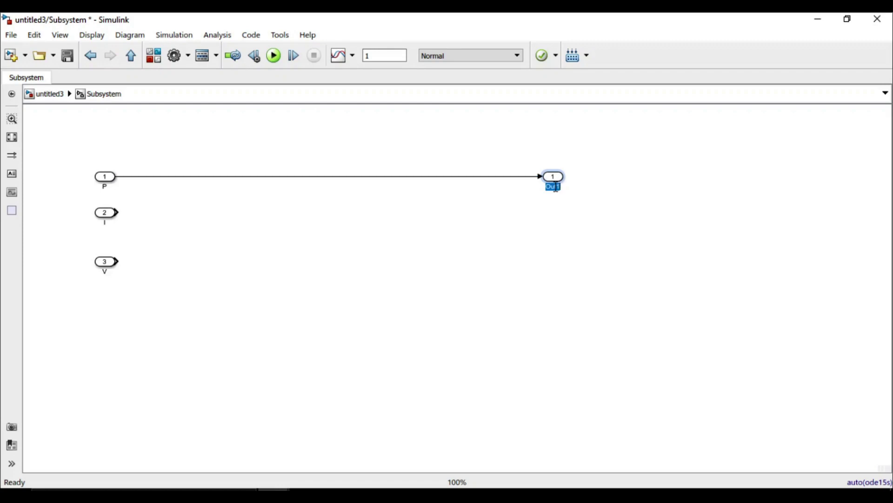
type("Ou")
type("hm")
type("ic Lo")
type("sses")
left_click(50, 94)
left_click(541, 274)
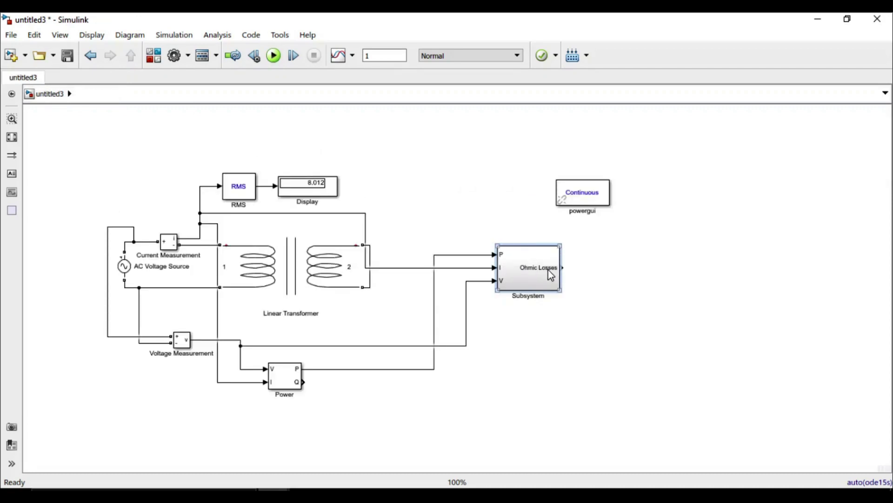
Inside the Subsystem, add a Divide block and connect V to its multiply input and I to its divide input
double_click(543, 281)
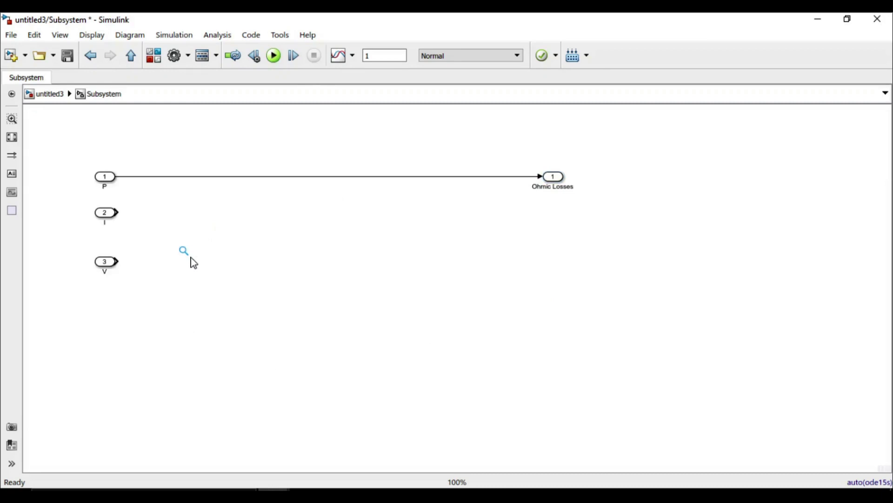
type("d")
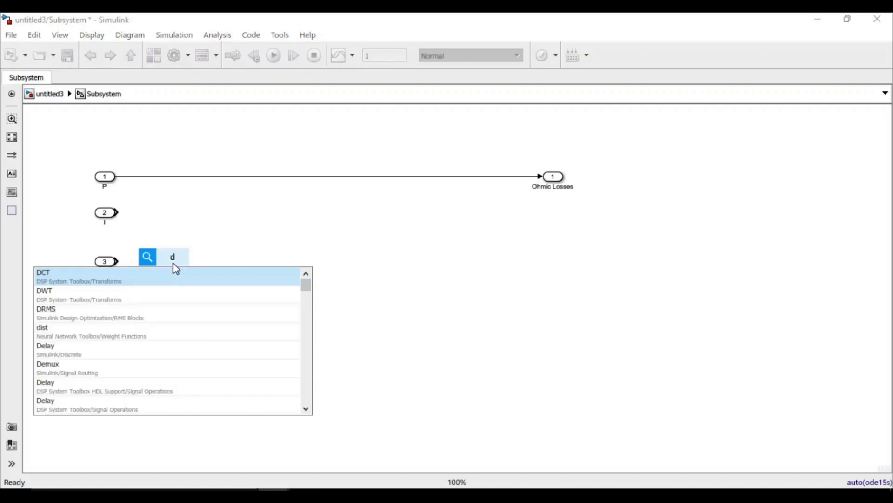
type("ivid")
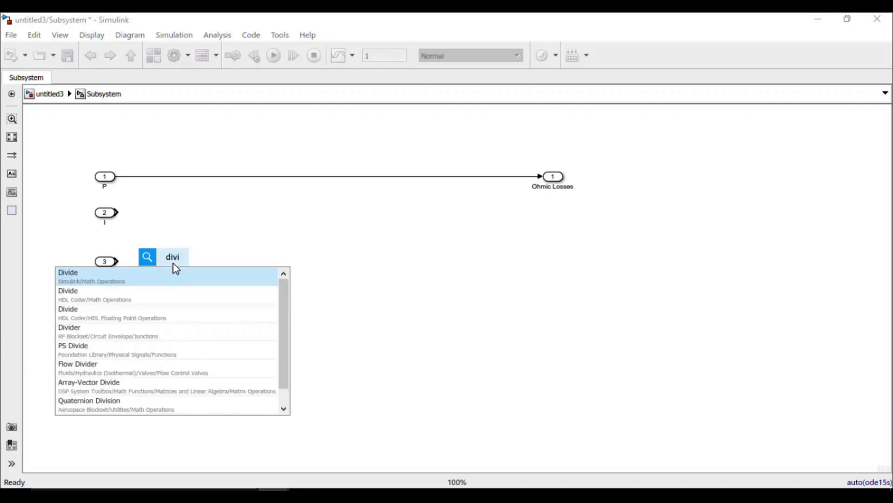
left_click(165, 276)
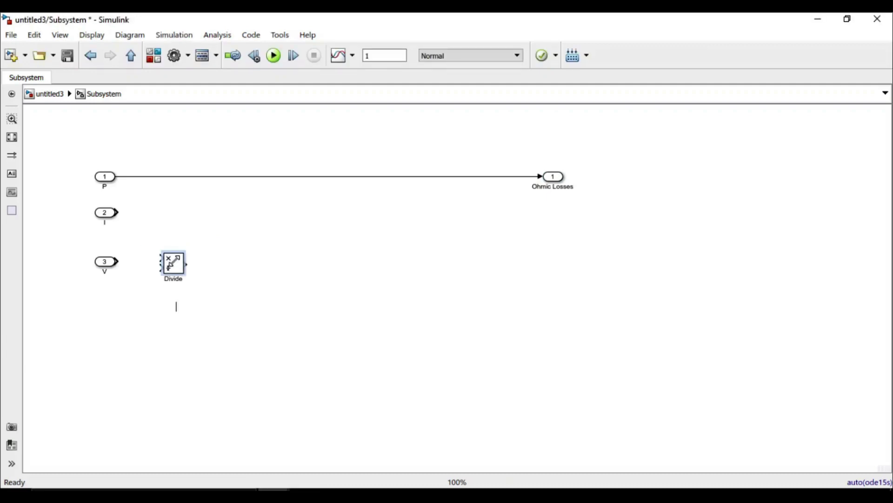
left_click_drag(175, 261, 187, 244)
left_click_drag(116, 261, 173, 238)
mouse_move(116, 213)
left_mouse_down()
mouse_move(174, 247)
mouse_move(470, 253)
mouse_move(526, 243)
left_mouse_up()
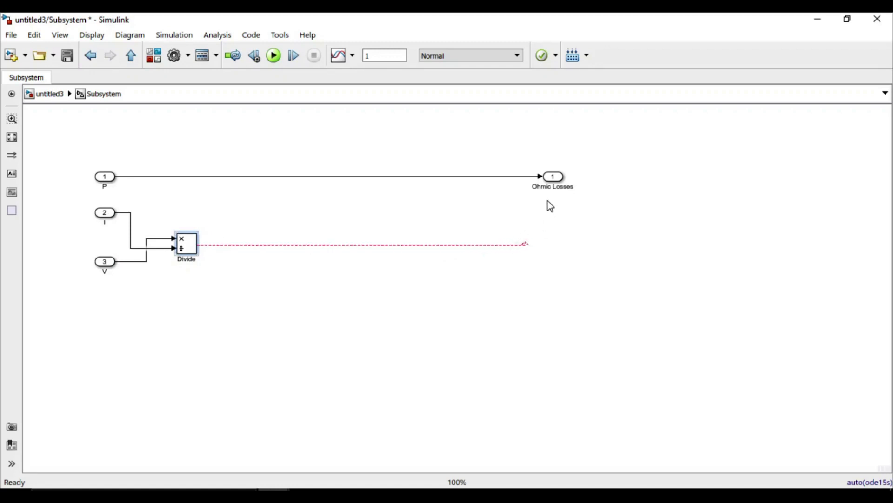
Copy the Ohmic Losses outport below the original, delete the dangling line, and connect the Divide output to the copy
left_click_drag(553, 176, 557, 249)
left_click(515, 247)
key("Delete")
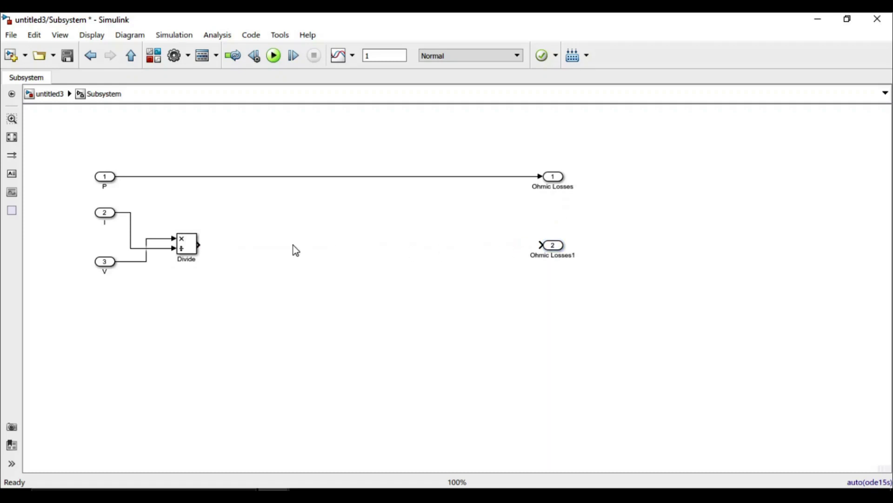
left_click_drag(200, 246, 539, 246)
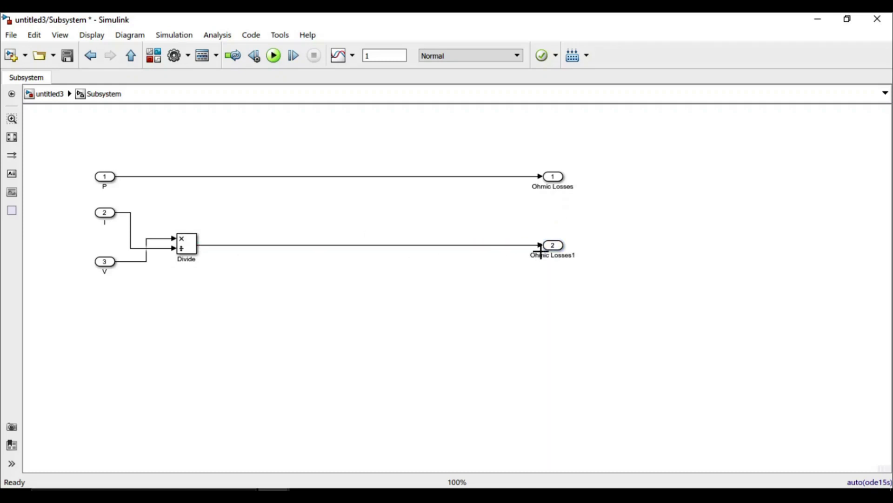
Rename the second outport, fed by the Divide block, to Ze
double_click(549, 256)
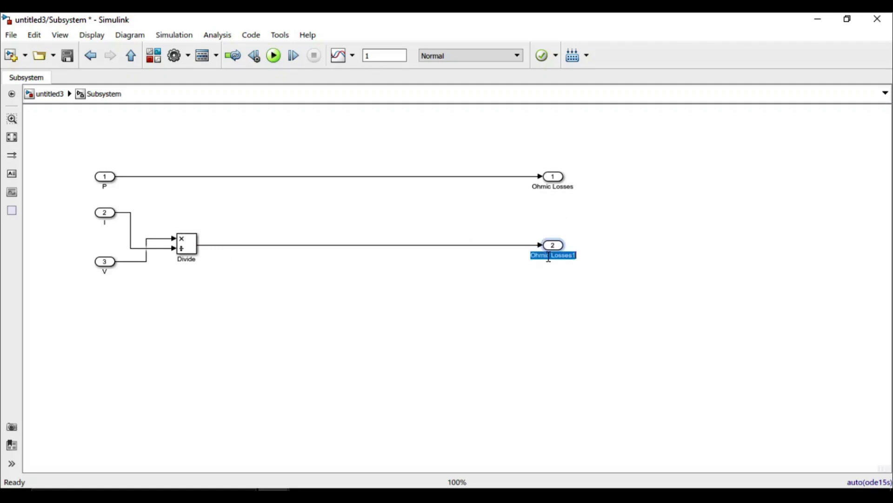
type("X")
left_click(289, 291)
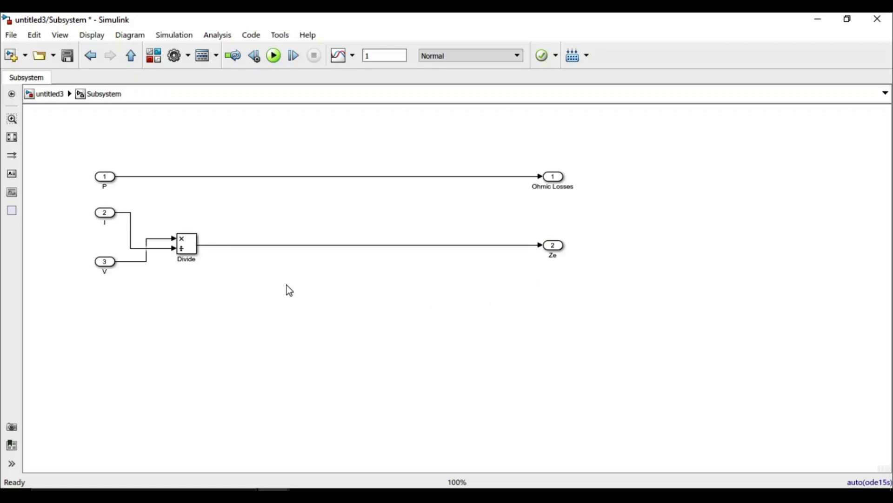
Copy the Divide block below the original and connect the P signal to the copy's multiply input
left_click(192, 259)
left_click_drag(189, 250, 191, 325)
mouse_move(174, 309)
left_mouse_down()
mouse_move(146, 242)
mouse_move(144, 176)
left_mouse_up()
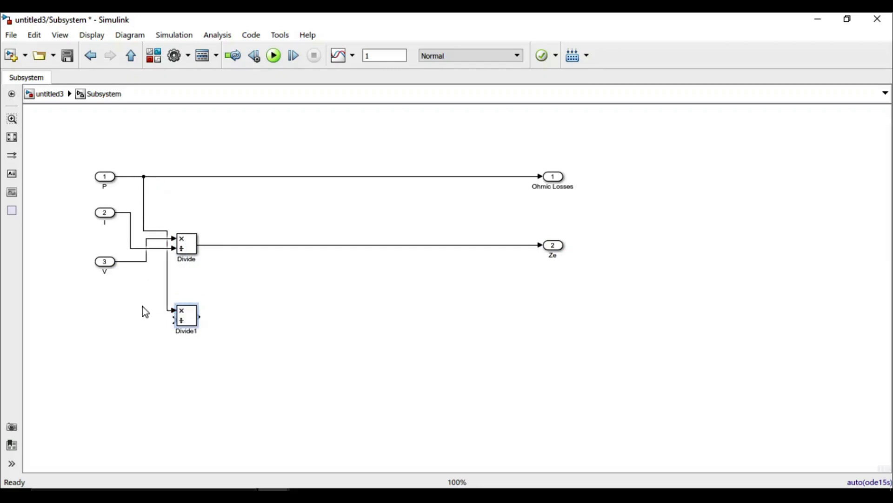
Add a Math Function block set to square, feed it from the I signal, and connect it to the lower Divide block's divide input
left_click(141, 376)
type("math")
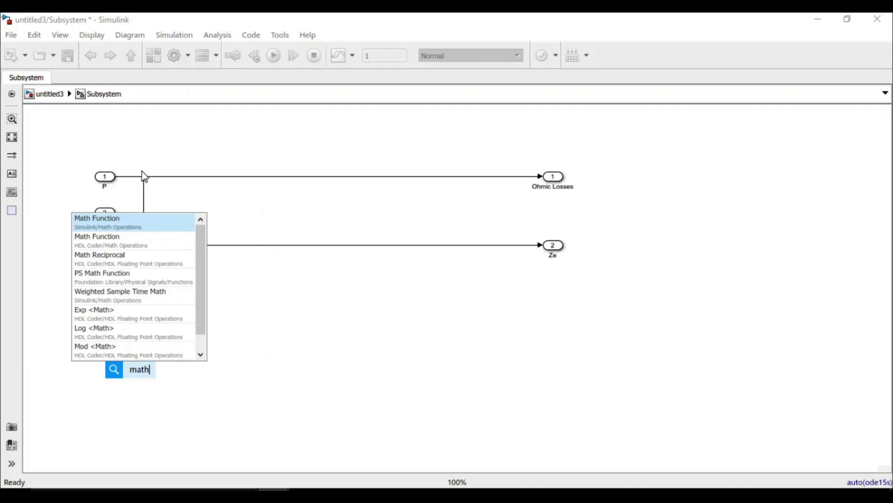
left_click(117, 228)
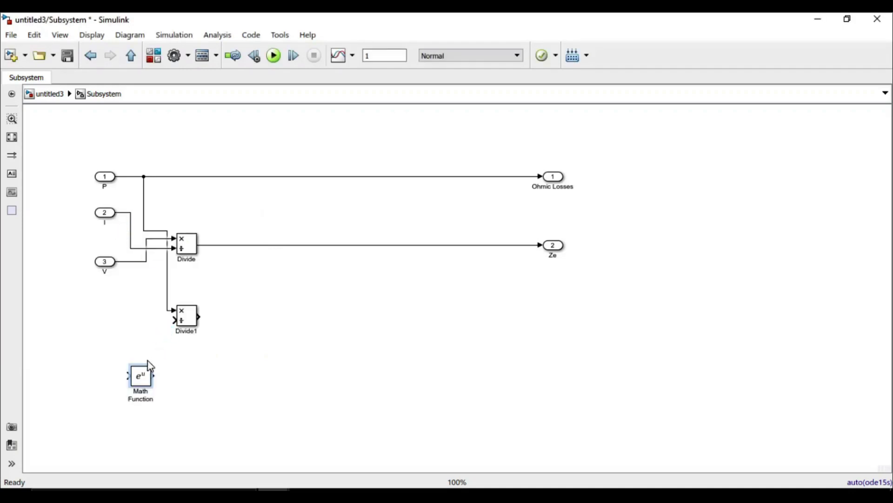
double_click(147, 380)
left_click(286, 385)
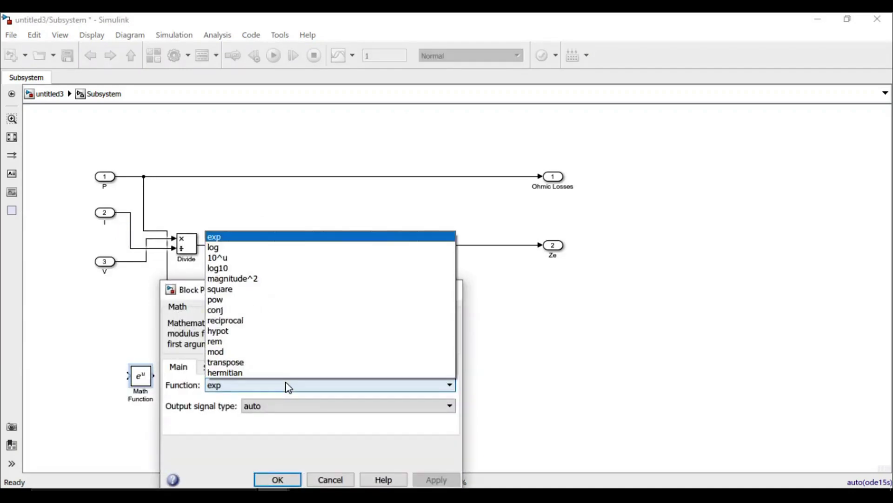
left_click(286, 298)
left_click(435, 479)
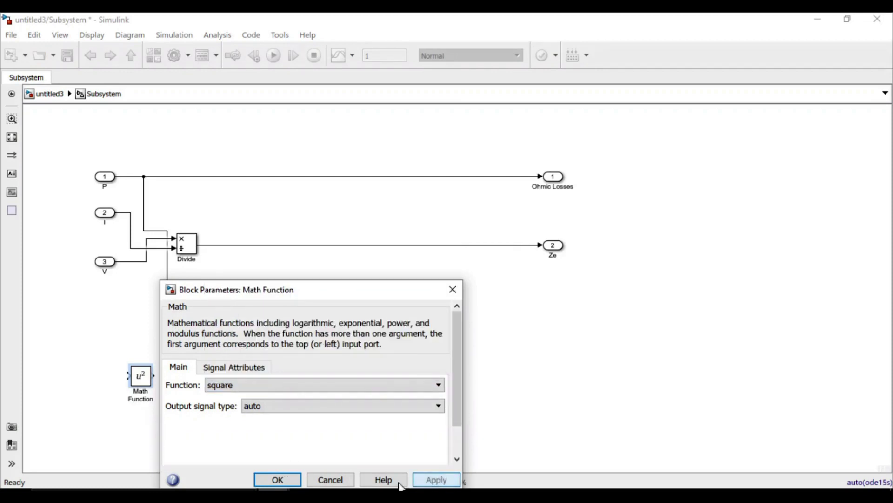
left_click(277, 479)
left_click_drag(137, 382, 130, 248)
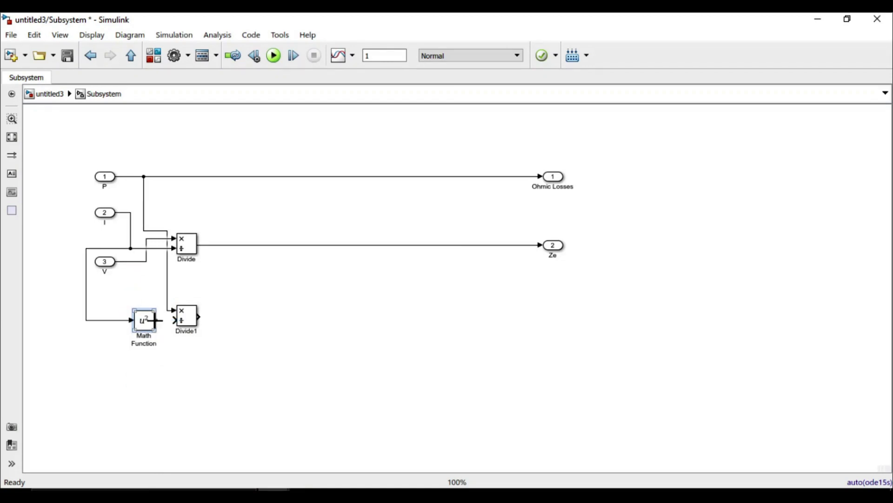
left_click_drag(156, 320, 173, 321)
Copy the Ze outport below the original, rename it Re, and connect the lower Divide block's output to it
left_click(554, 246)
left_click_drag(555, 246, 558, 320)
double_click(552, 327)
type("Re")
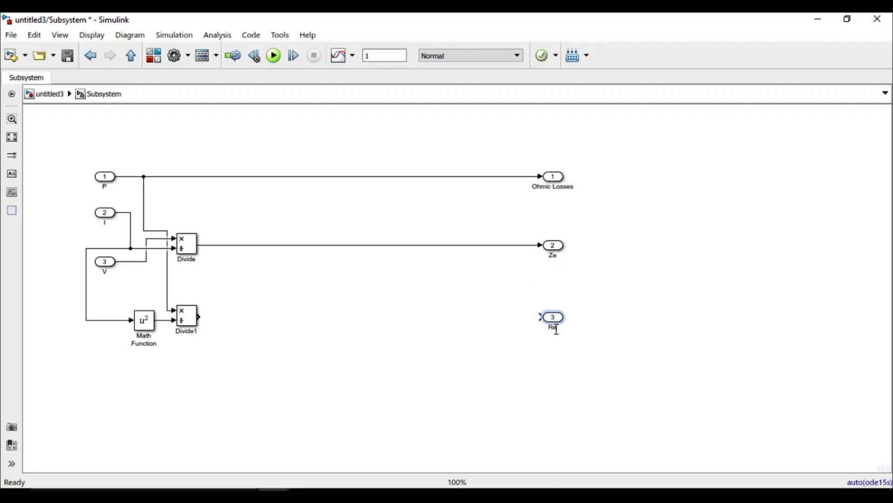
left_click_drag(201, 318, 544, 317)
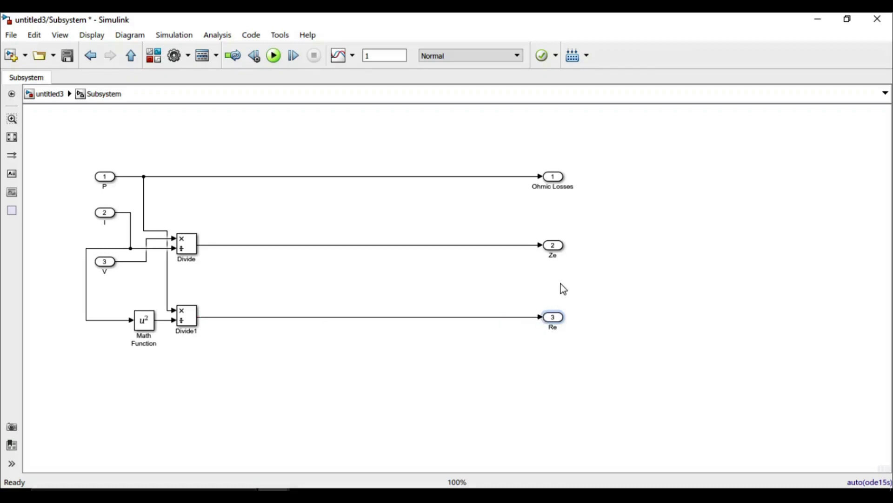
Copy the Re outport below the original and rename the copy Xe
left_click(553, 321)
left_click_drag(554, 328, 557, 370)
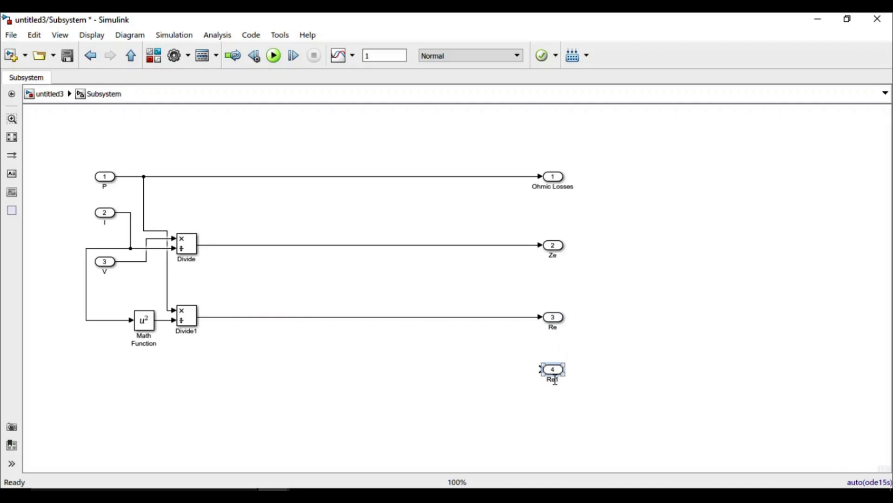
double_click(555, 381)
type("Xe")
left_click(386, 401)
Place two copies of the square block before the Xe outport and feed them from the Ze and Re signals
left_click_drag(148, 323, 298, 411)
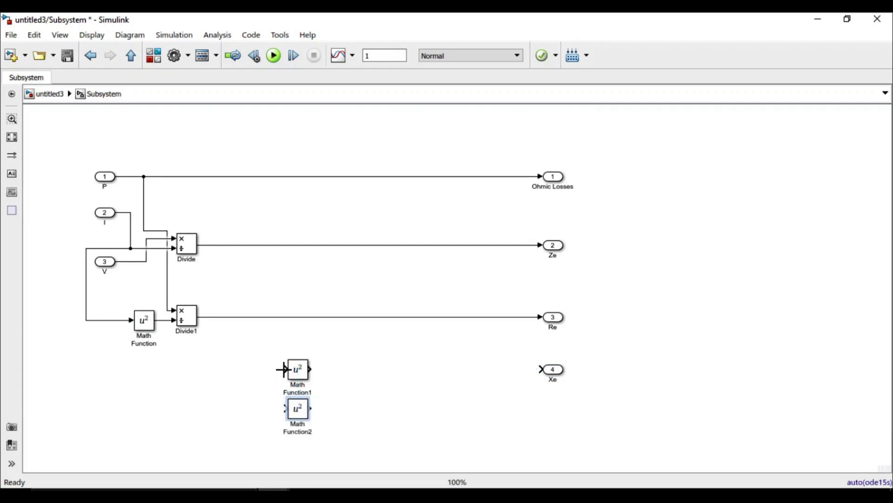
mouse_move(284, 369)
left_mouse_down()
mouse_move(260, 261)
mouse_move(249, 339)
mouse_move(251, 245)
left_mouse_up()
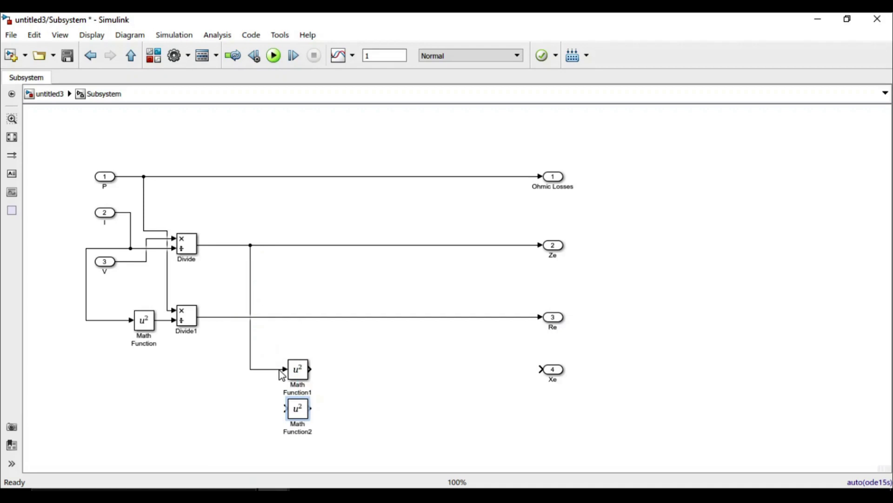
mouse_move(285, 409)
left_mouse_down()
mouse_move(228, 391)
mouse_move(231, 318)
left_mouse_up()
Add a Subtract block, connecting the squared Ze to its plus input and the squared Re to its minus input
double_click(366, 378)
type("sub")
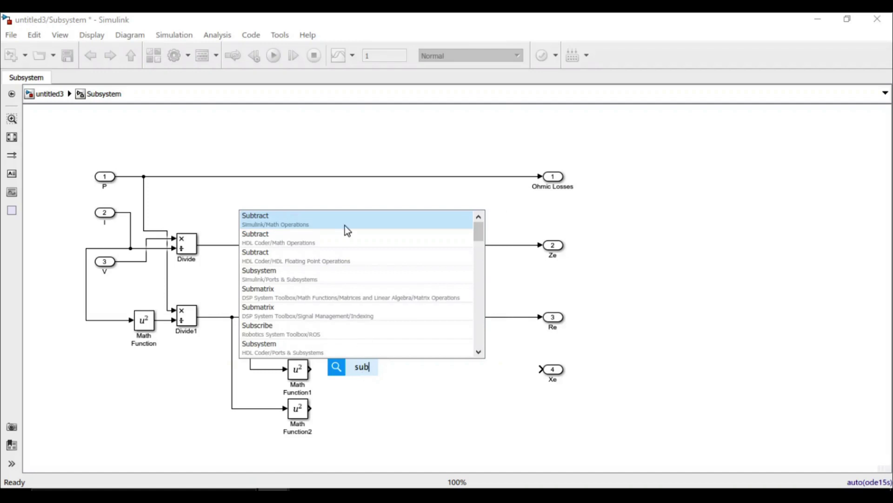
left_click(340, 224)
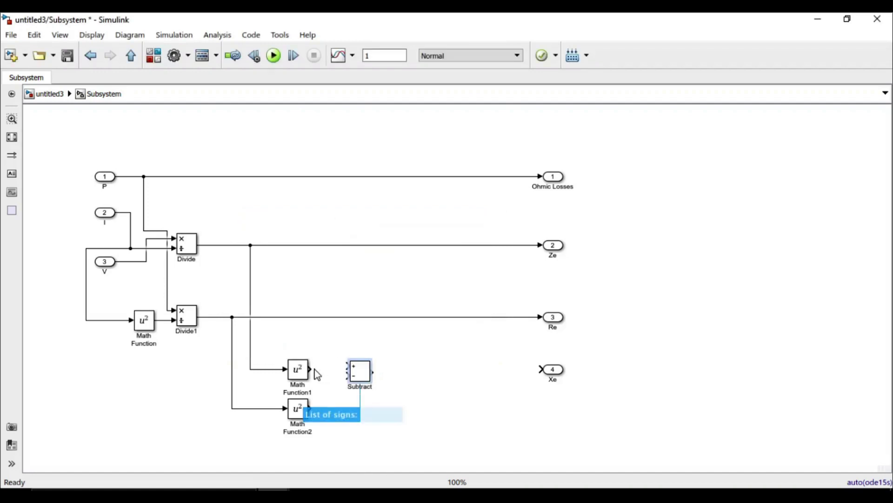
left_click_drag(311, 369, 349, 367)
left_click_drag(312, 408, 346, 376)
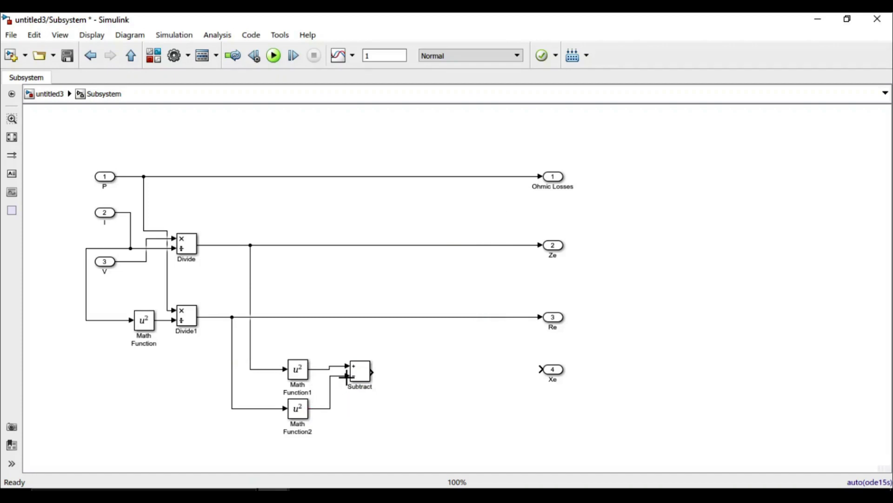
Add a Sqrt block and wire it between the Subtract output and the Xe outport
double_click(412, 396)
type("s")
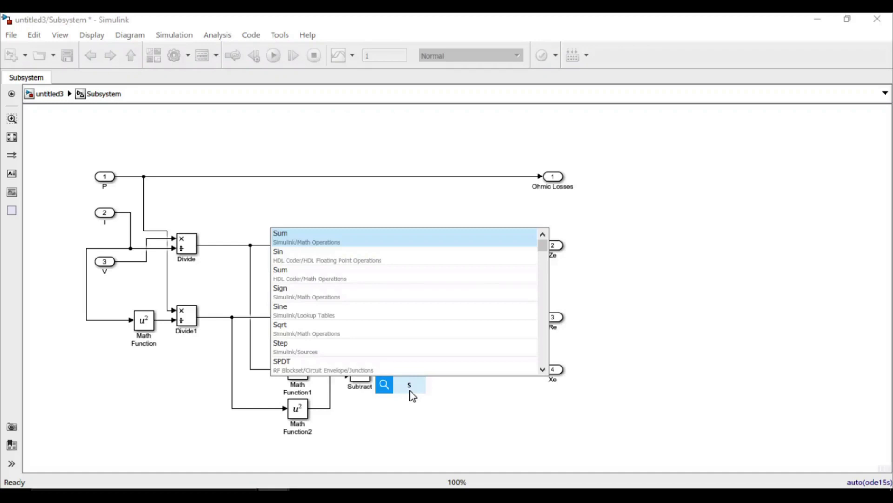
type("qrt")
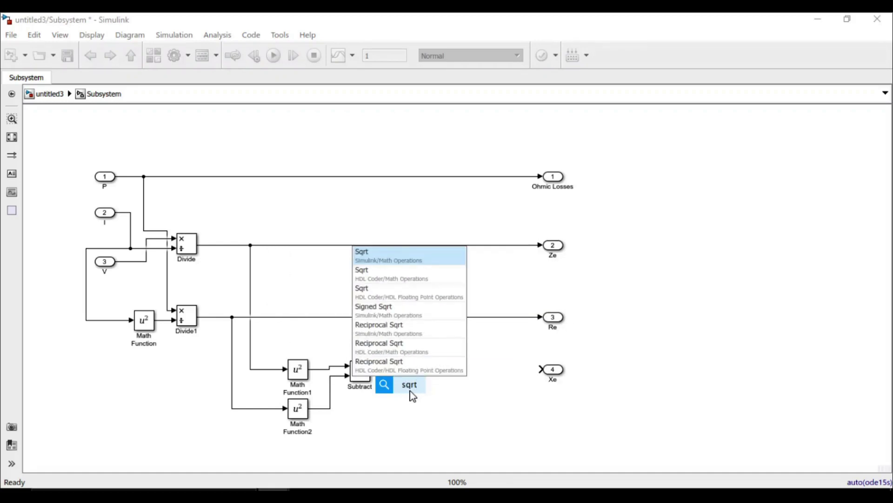
left_click(405, 259)
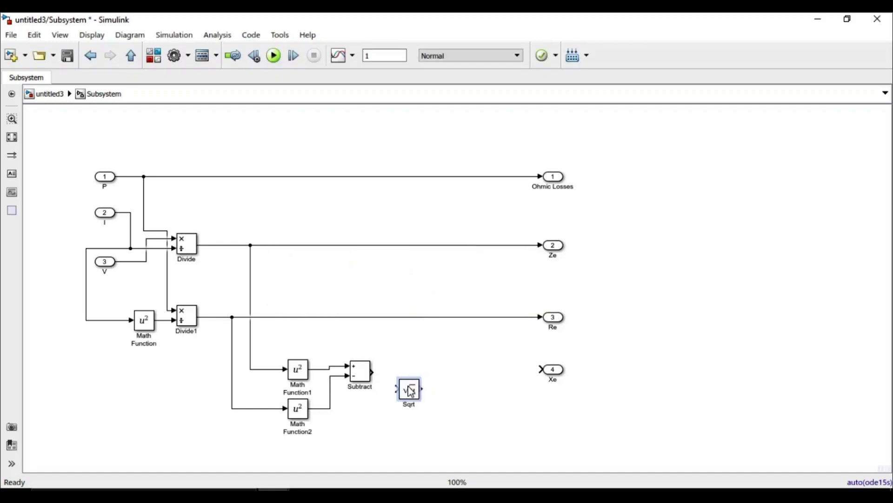
left_click_drag(411, 381, 428, 365)
left_click(375, 373)
left_click_drag(439, 373, 544, 369)
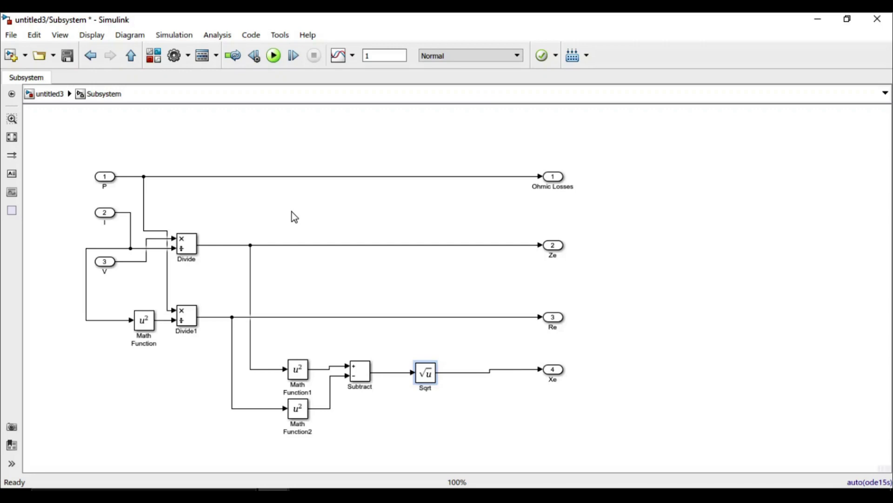
Move the P, I and V inports farther from the calculation blocks, aligning I with V
left_click(105, 176)
left_click_drag(104, 178, 78, 178)
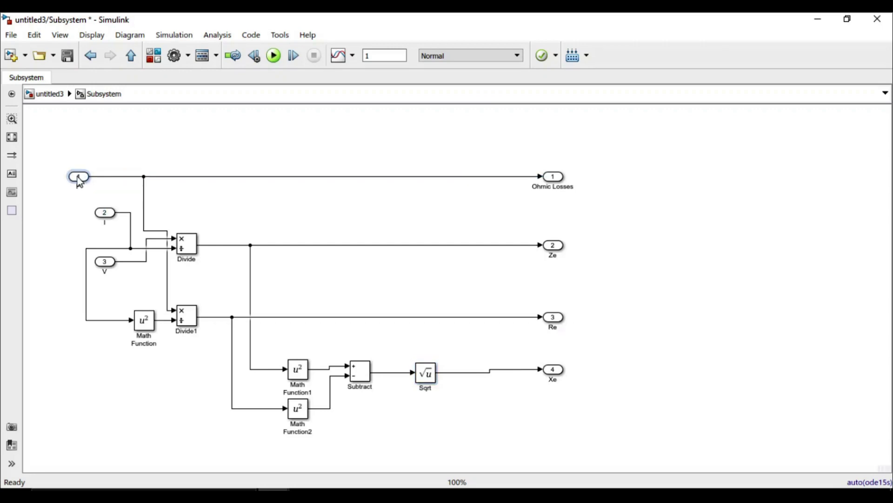
left_click_drag(106, 218, 71, 223)
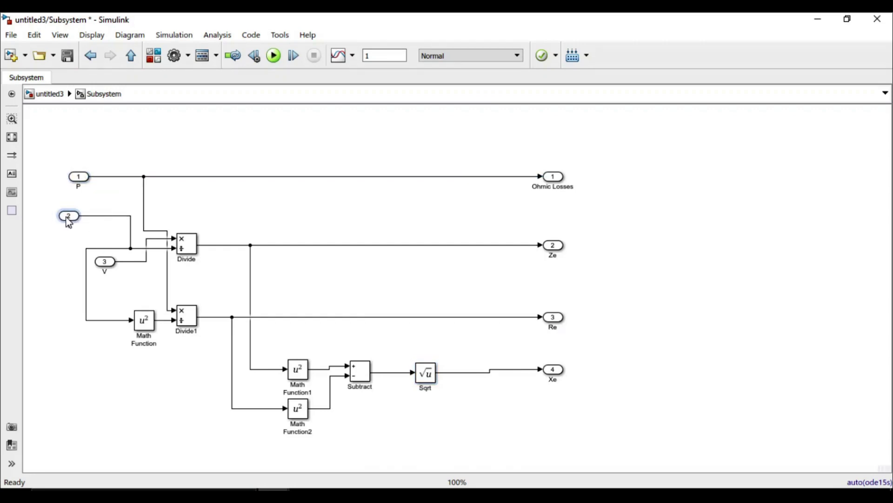
left_click(104, 263)
left_click_drag(106, 268, 58, 269)
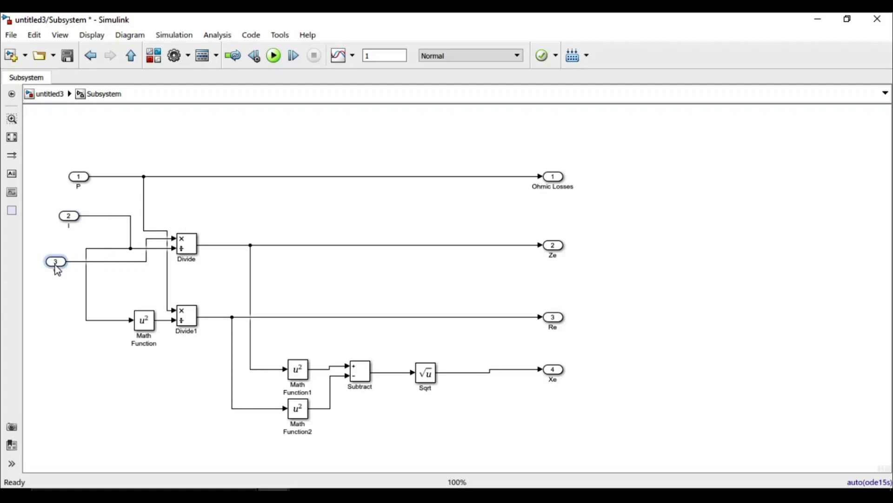
left_click_drag(70, 221, 52, 217)
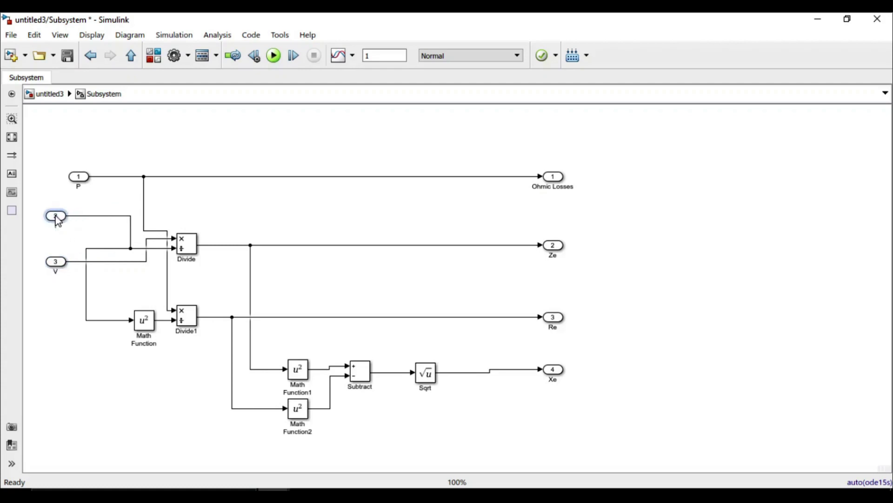
Insert an RMS block into each of the I and V input lines and return to the top-level model
double_click(204, 146)
type("rms")
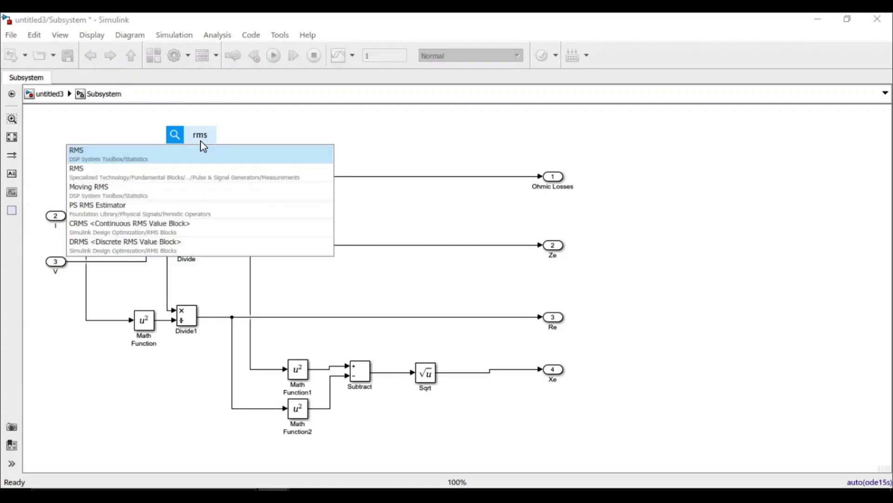
left_click(196, 158)
left_click_drag(200, 149, 101, 264)
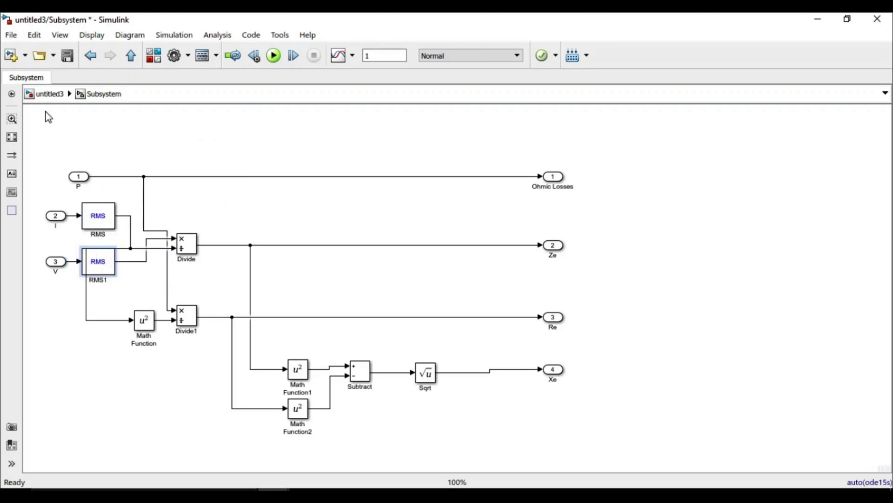
left_click(54, 92)
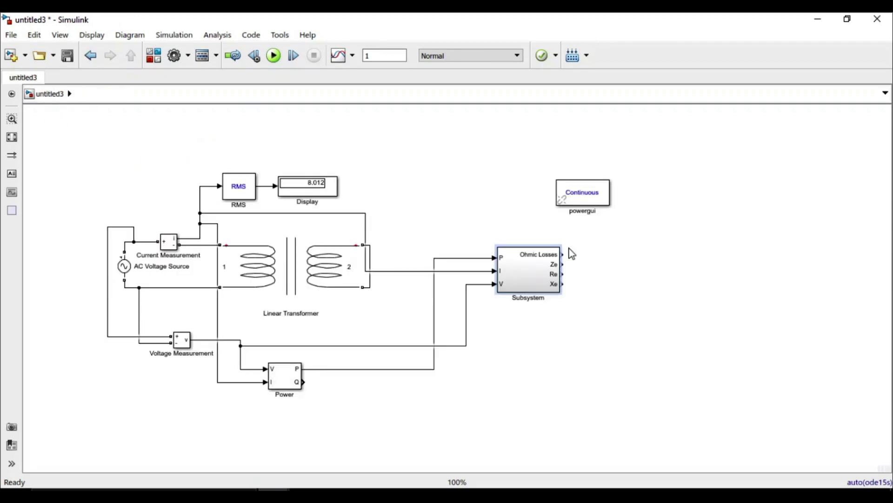
Enlarge the Subsystem block and place four Display blocks beside its outputs
left_click_drag(560, 247, 567, 230)
left_click_drag(571, 295, 576, 347)
left_click(641, 284)
type("disp")
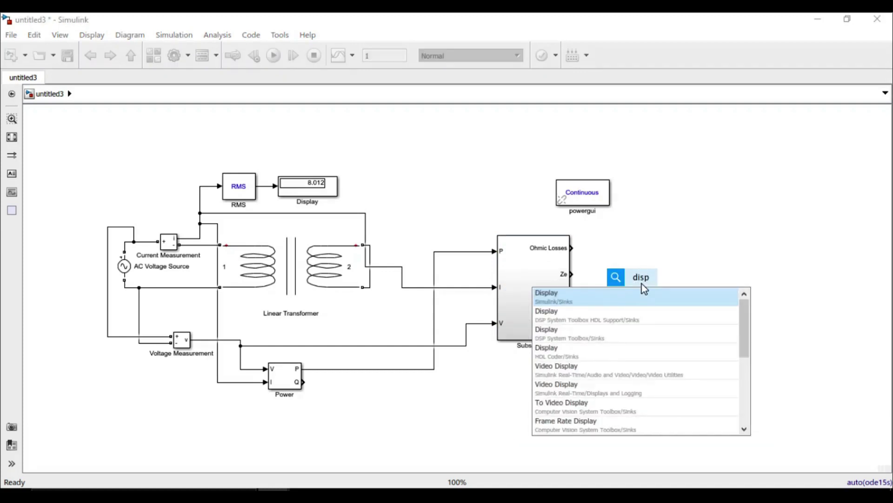
key("Return")
left_click_drag(631, 287, 639, 342)
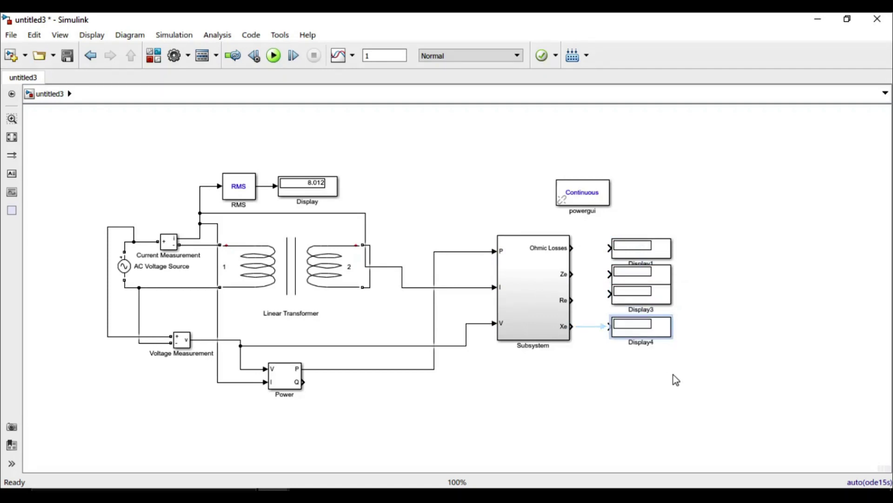
Connect the four Subsystem outputs to the Display blocks and align the third display with the Re output
left_click_drag(714, 351, 635, 227)
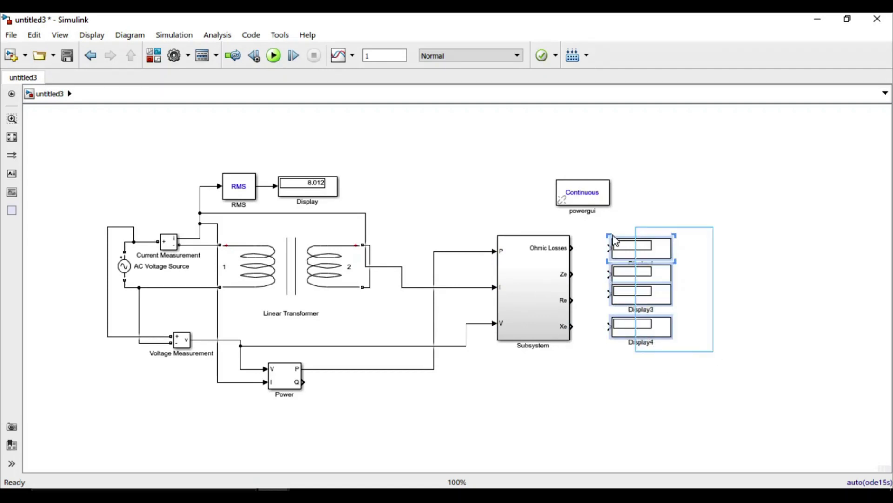
left_click(525, 277, "shift")
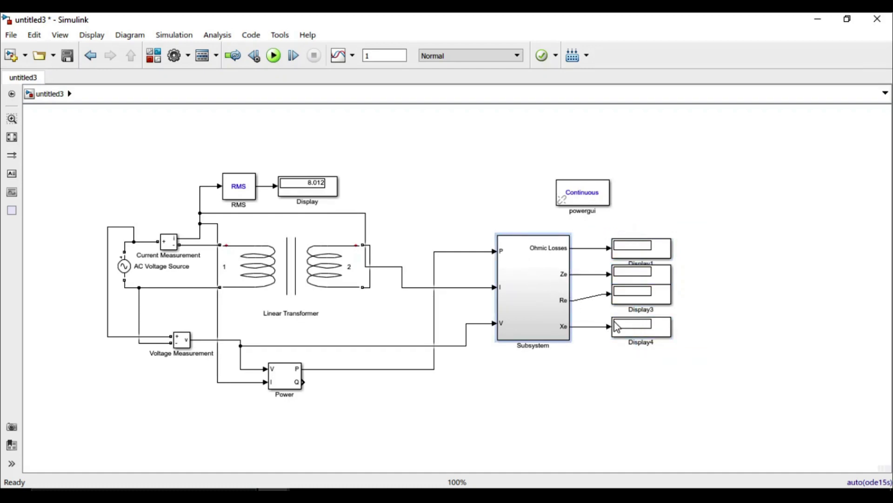
left_click(654, 308)
left_click_drag(653, 306, 653, 312)
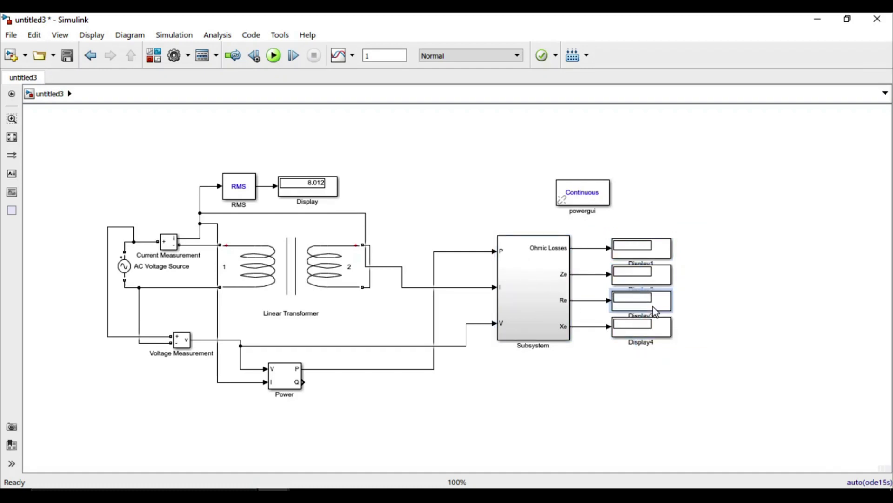
Run the simulation and examine the ohmic losses, Ze, Re and Xe displays
key("ctrl+t")
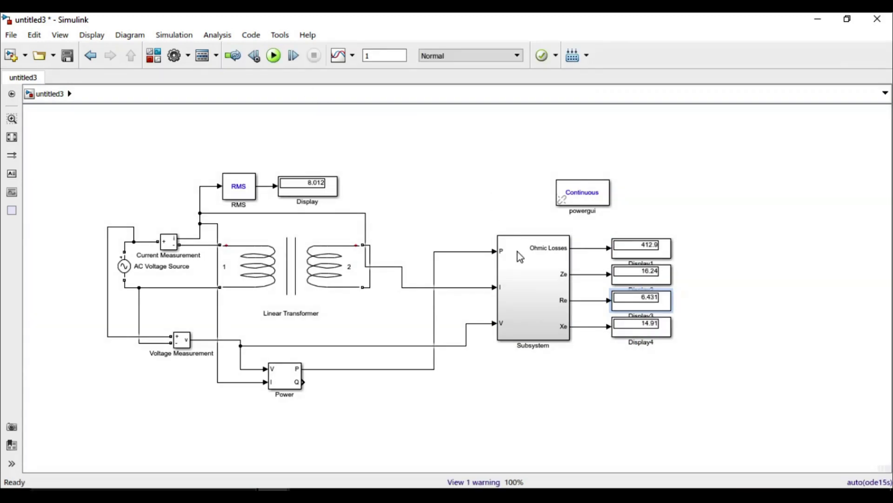
left_click(521, 264)
left_click(634, 255)
left_click(622, 283)
left_click(639, 308)
left_click(534, 291)
Open the Linear Transformer's parameters beside the displays and compare the winding 1 and winding 2 resistances with the Re output
double_click(283, 273)
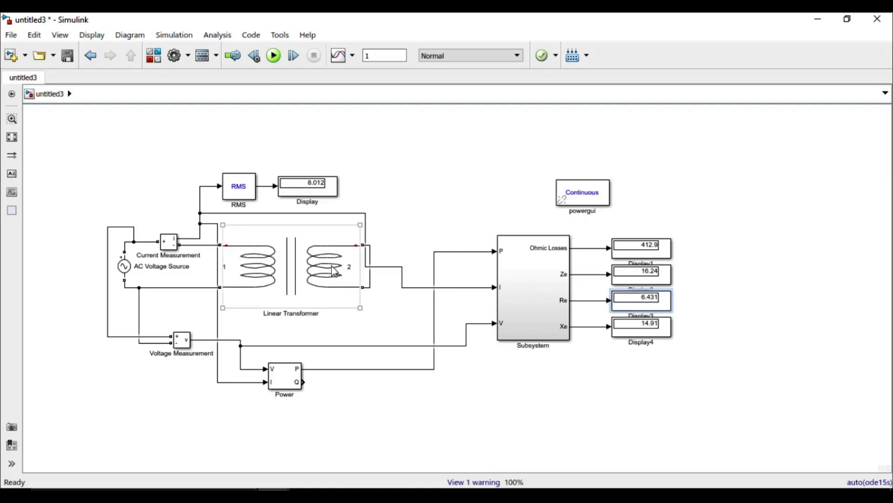
left_click_drag(529, 95, 333, 85)
left_click(214, 260)
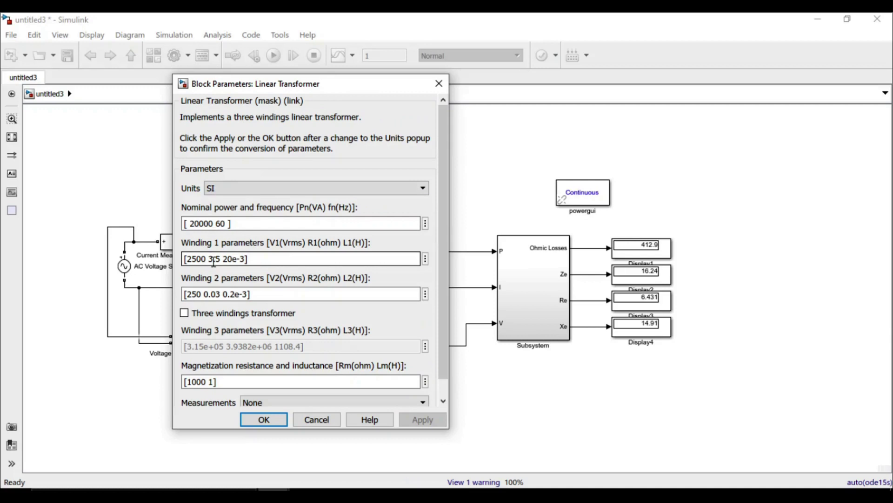
left_click(218, 292)
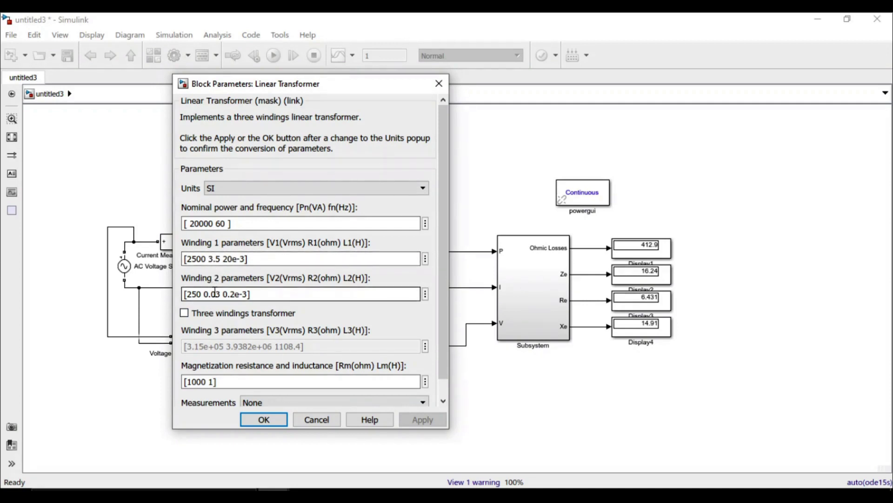
left_click(661, 308)
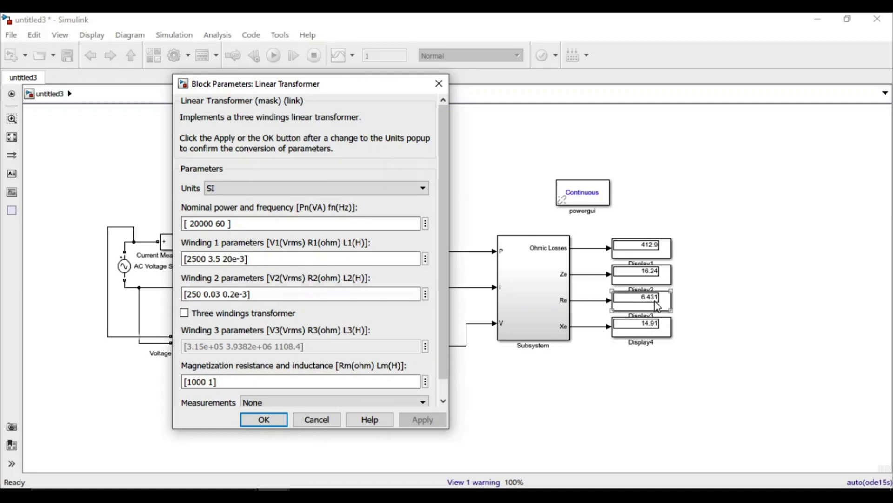
left_click(696, 307)
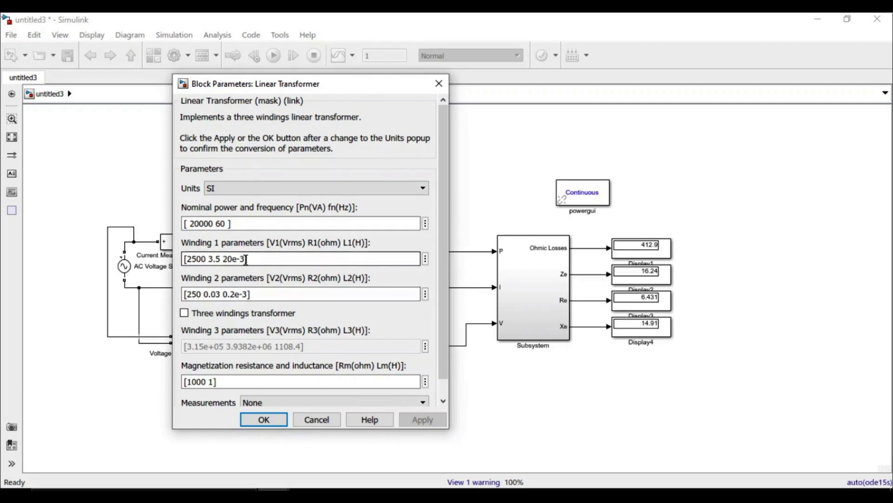
Compare the winding 1 and winding 2 inductances with the Subsystem's Xe output, and close the transformer parameters
left_click(566, 332)
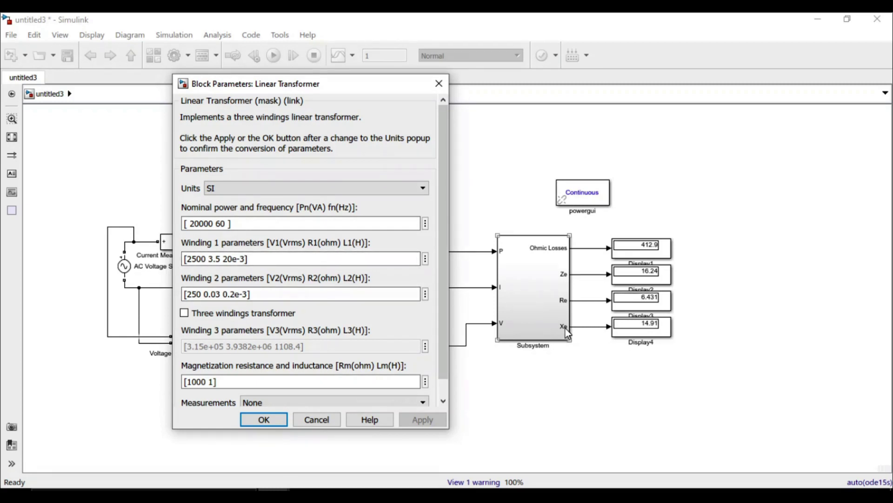
left_click(234, 260)
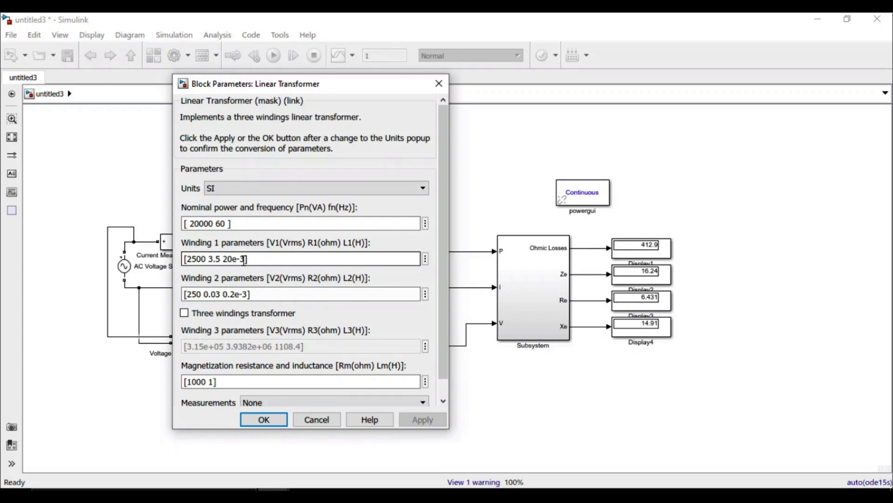
left_click(234, 294)
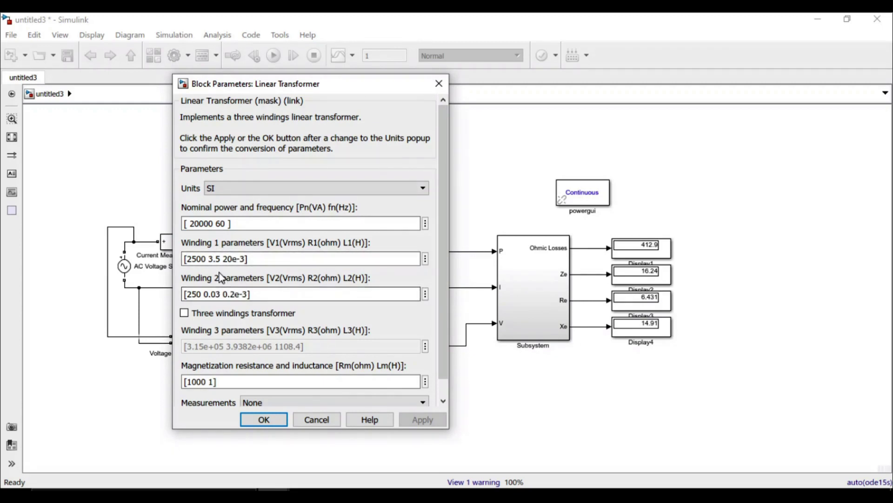
left_click(237, 292)
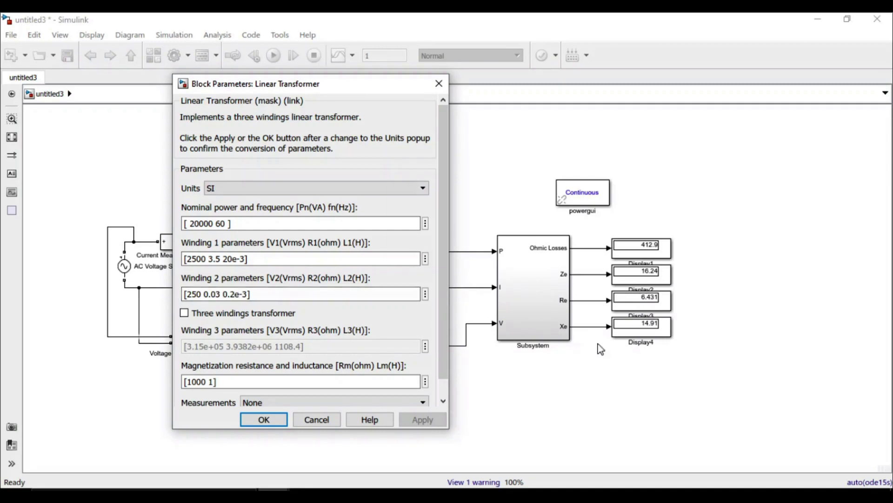
left_click(660, 331)
key("Return")
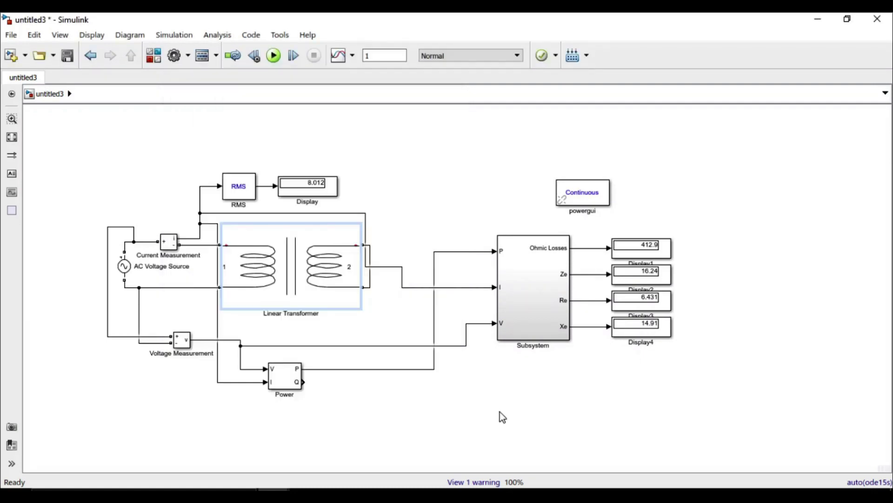